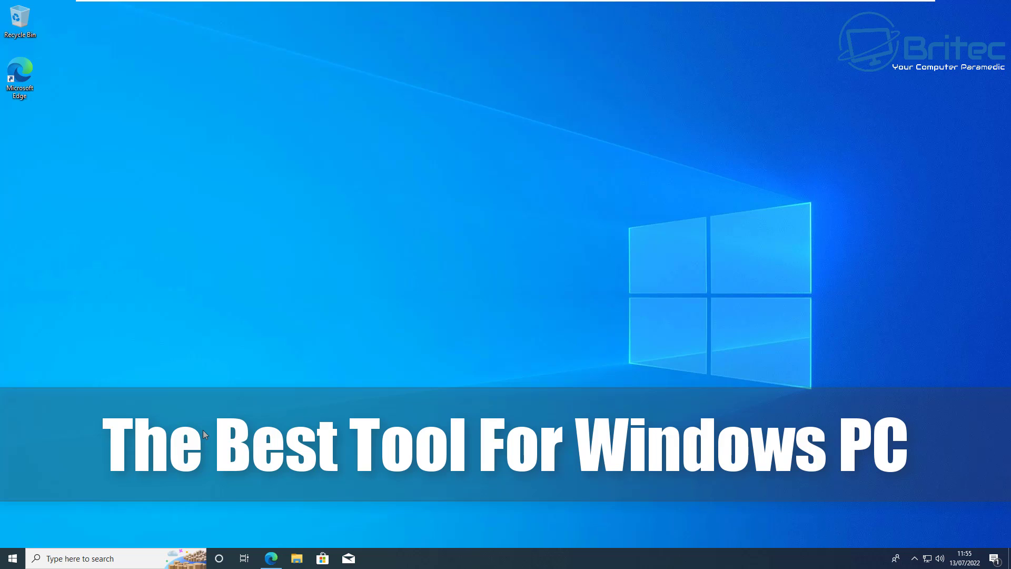
Restore Microsoft Edge from the taskbar, showing the SophiApp GitHub repository page
left_click(272, 556)
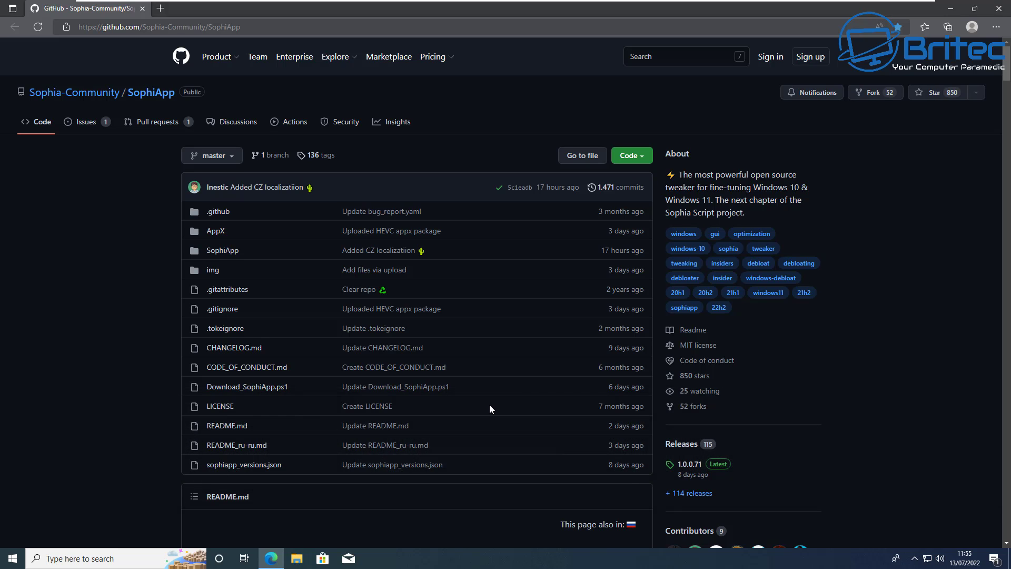
Copy the README's 'How to download SophiApp via PowerShell' command, then minimize Edge
scroll(490, 405, "down", 9)
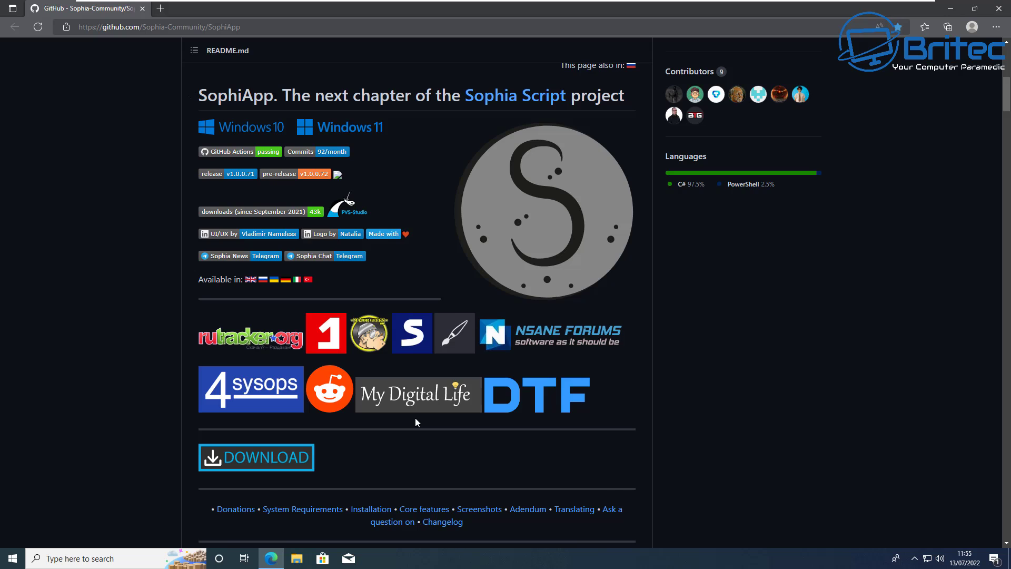
scroll(415, 419, "down", 6)
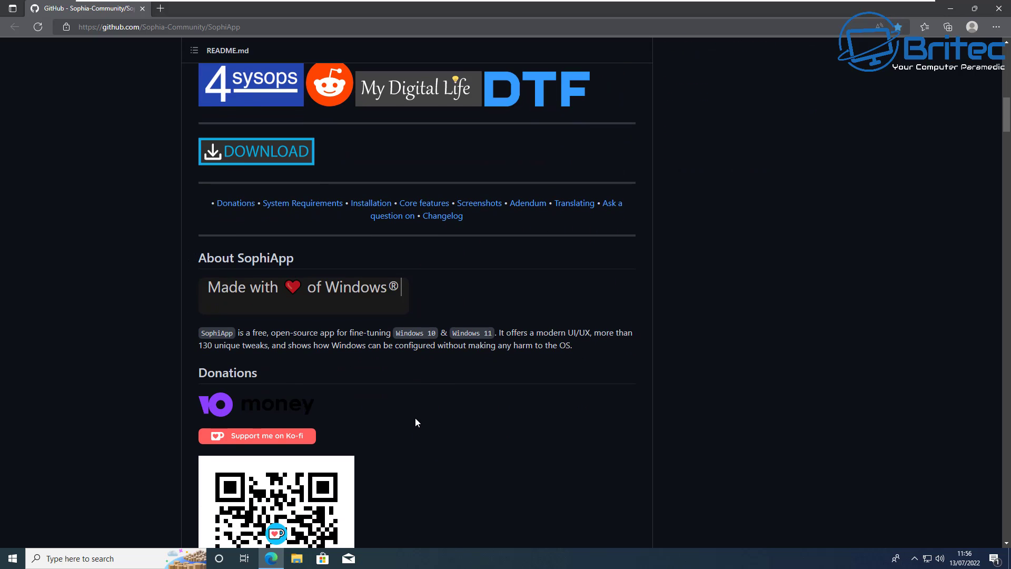
scroll(415, 420, "down", 7)
scroll(415, 420, "down", 15)
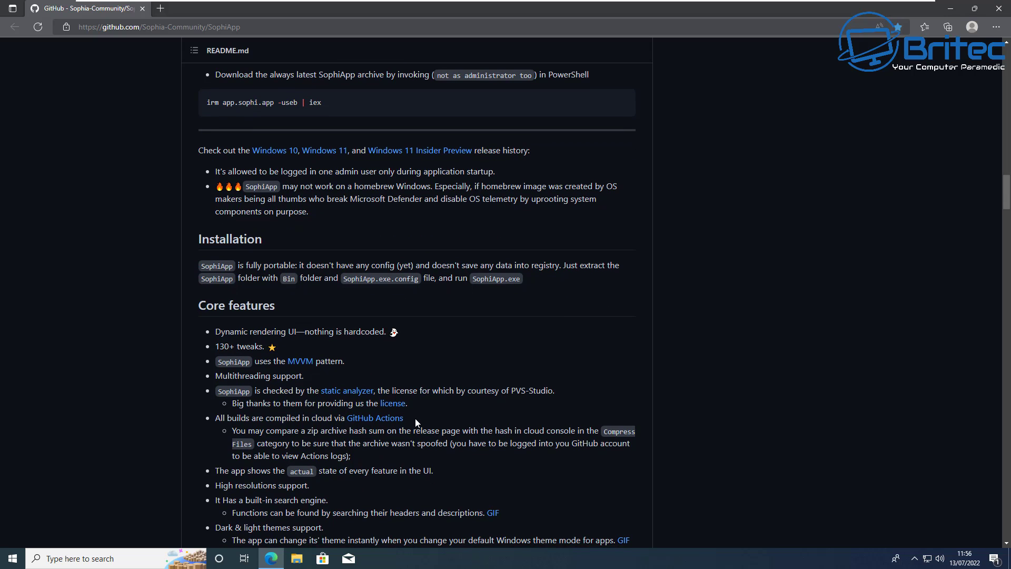
scroll(415, 418, "down", 6)
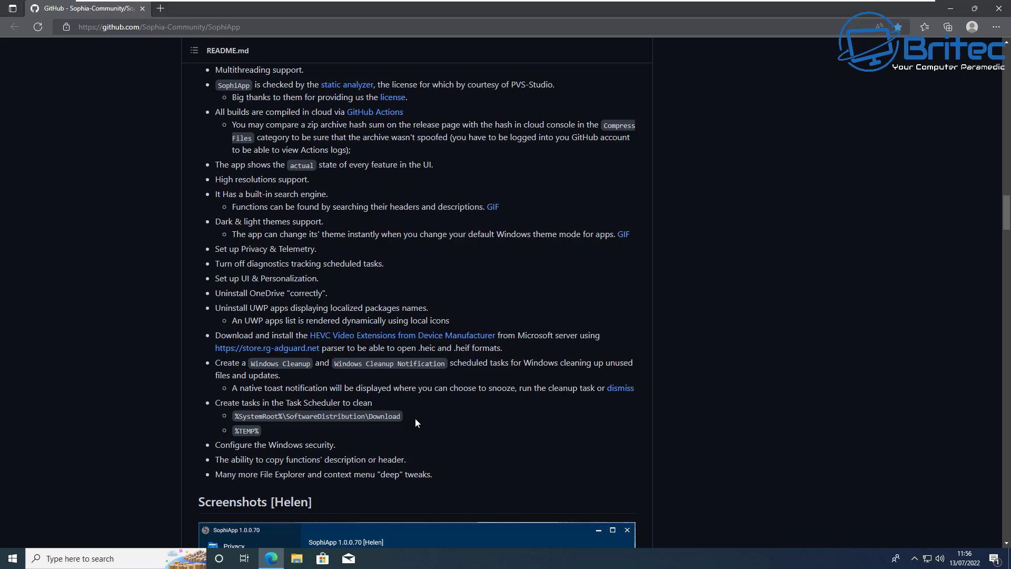
scroll(415, 419, "down", 3)
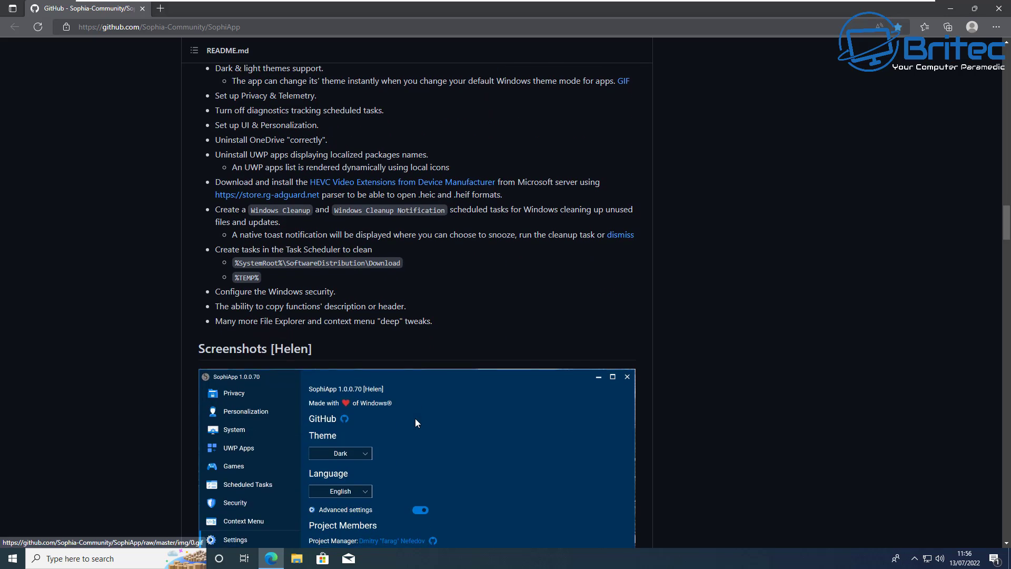
scroll(415, 418, "down", 4)
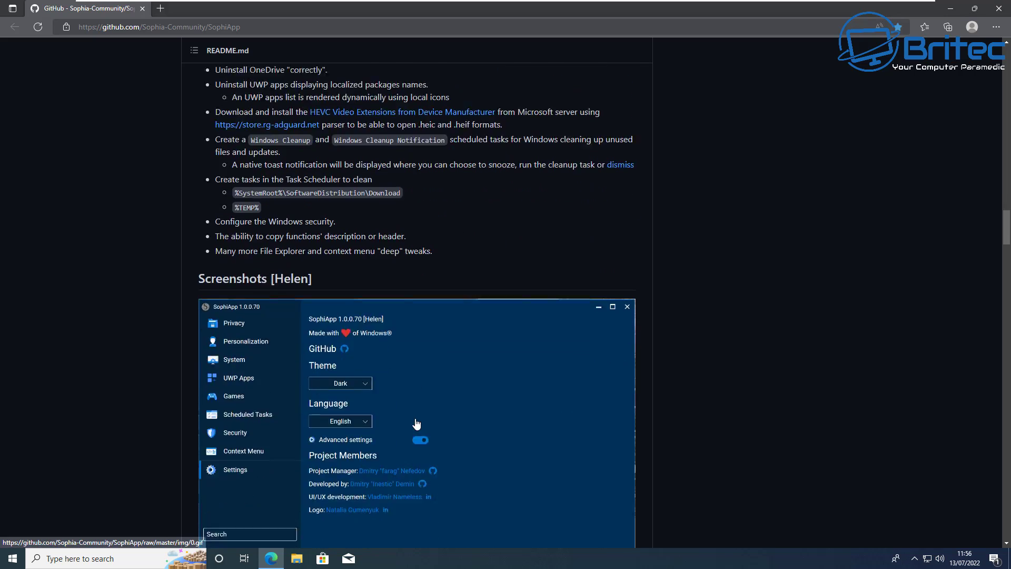
scroll(416, 422, "down", 10)
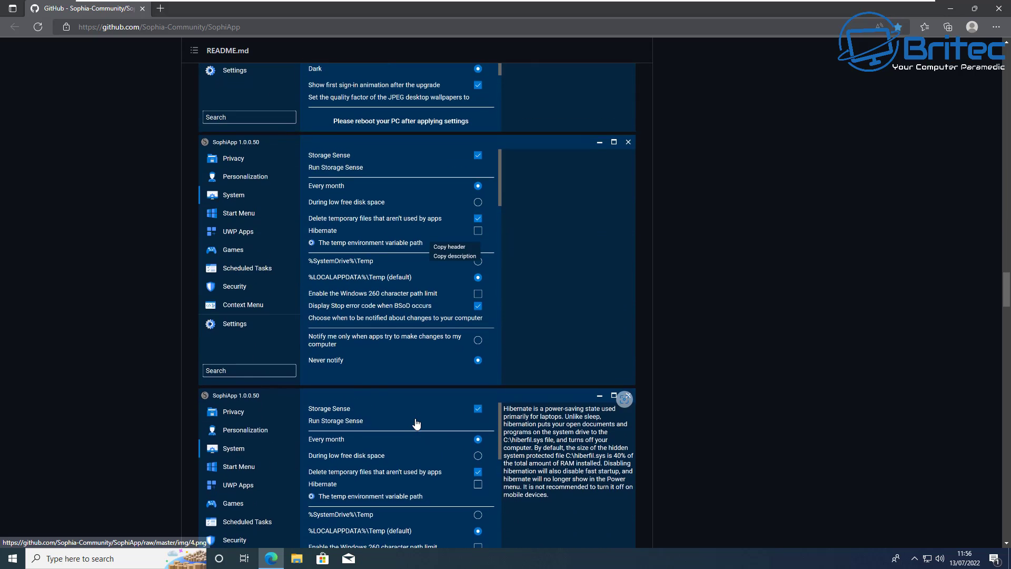
scroll(416, 423, "down", 2)
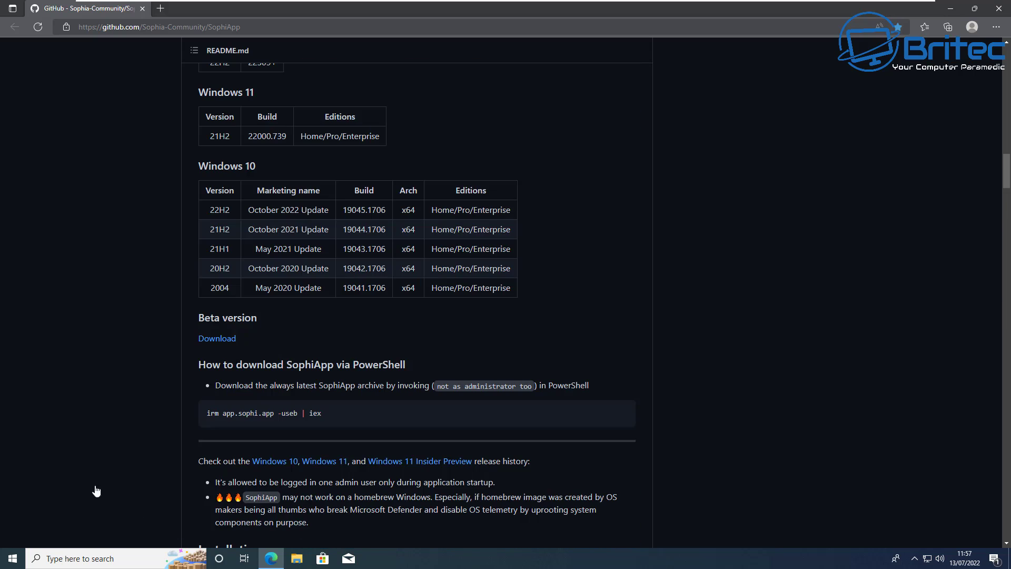
scroll(340, 423, "down", 10)
left_click(622, 413)
left_click(952, 12)
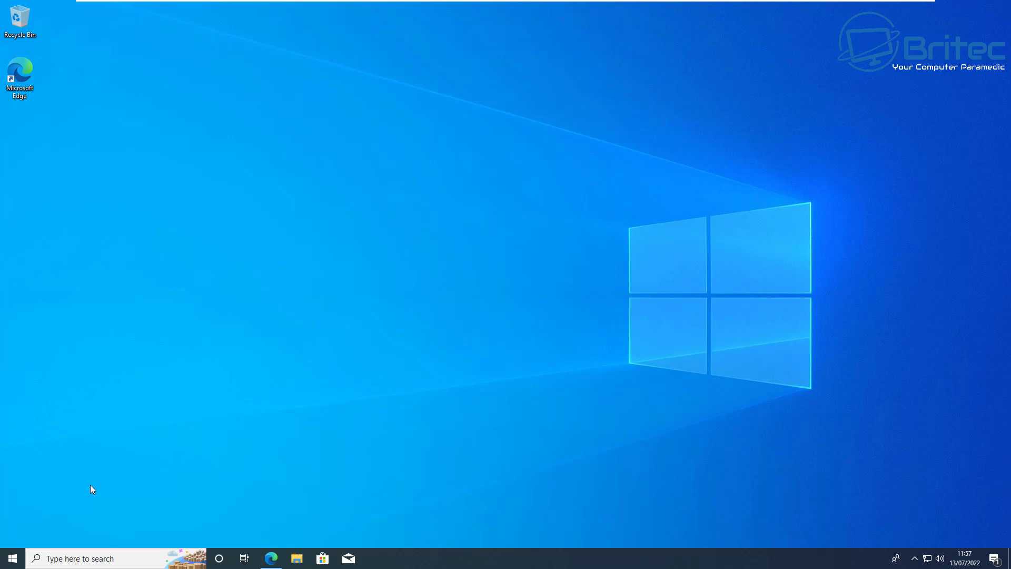
Run 'irm app.sophi.app -useb | iex' in an administrator PowerShell to download SophiApp
left_click(65, 557)
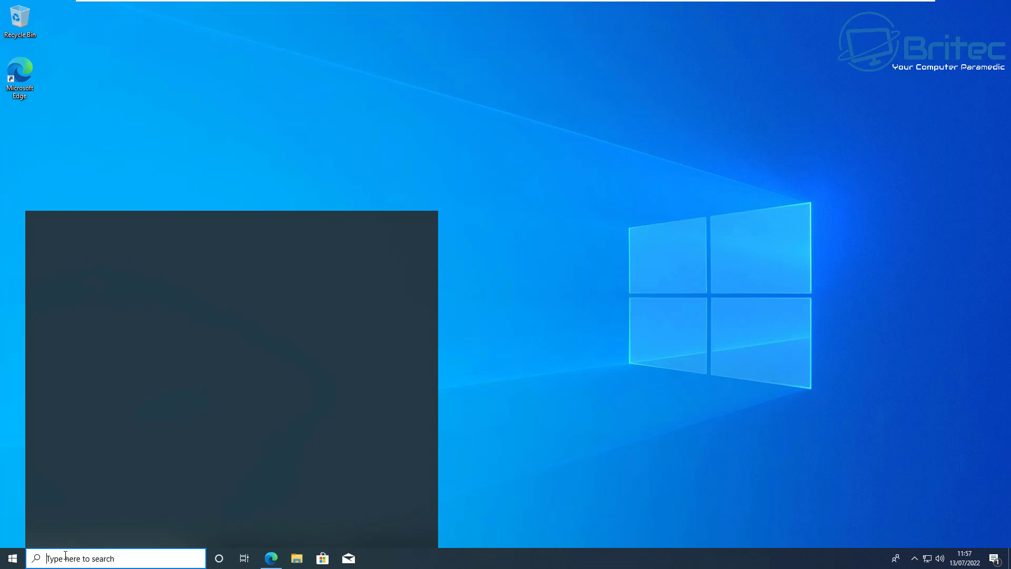
type("powers")
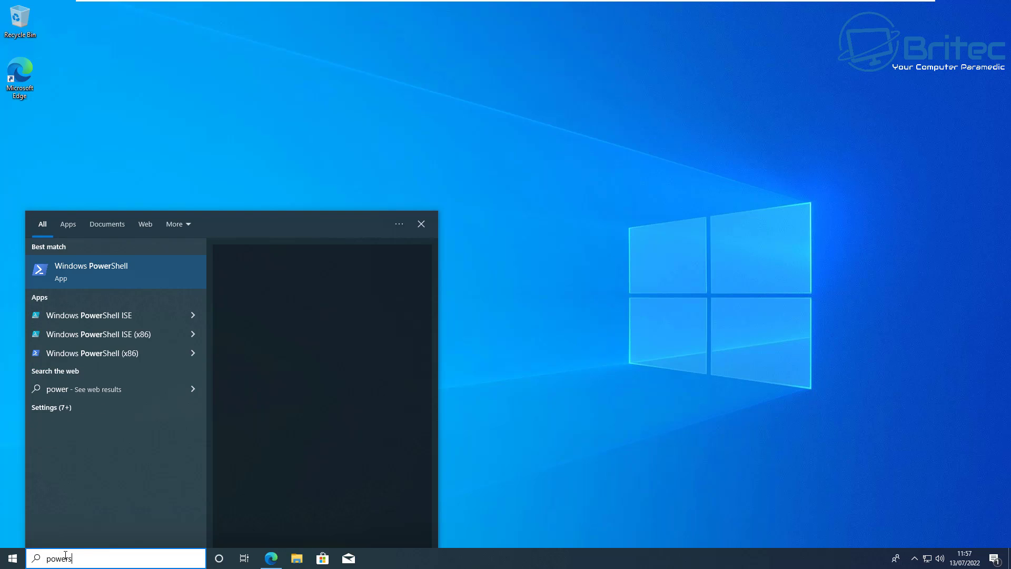
type("hell")
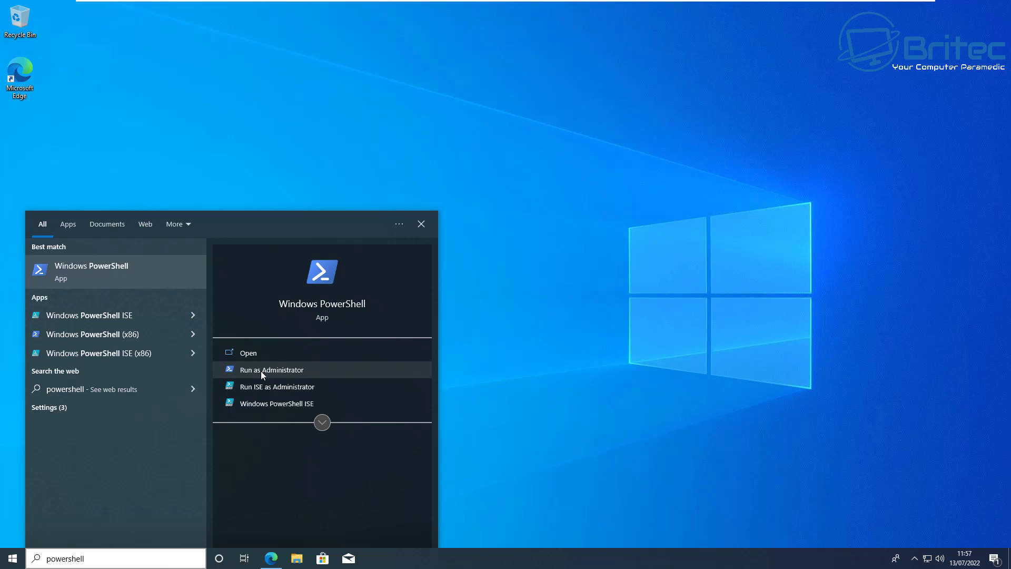
left_click(260, 370)
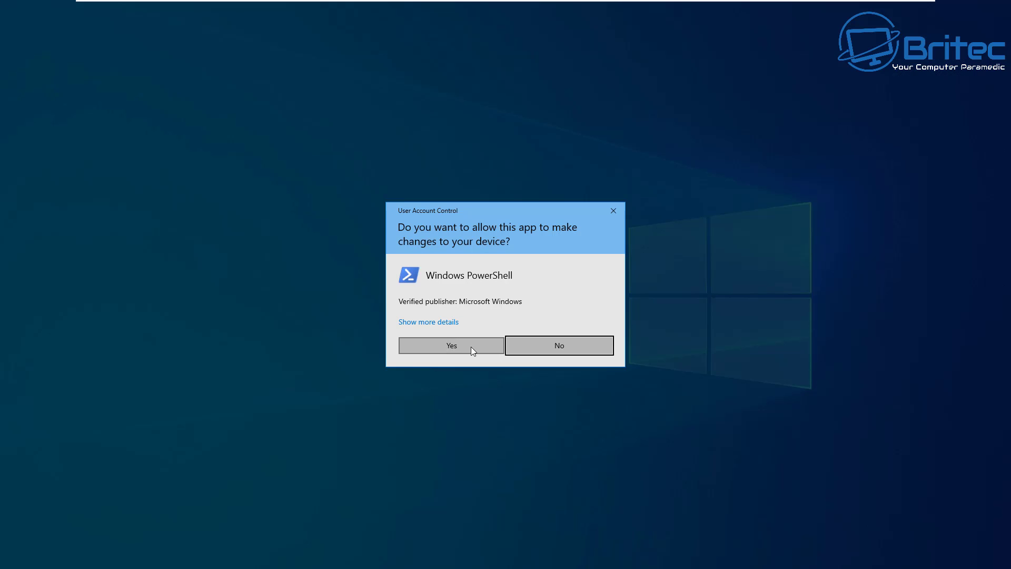
left_click(471, 347)
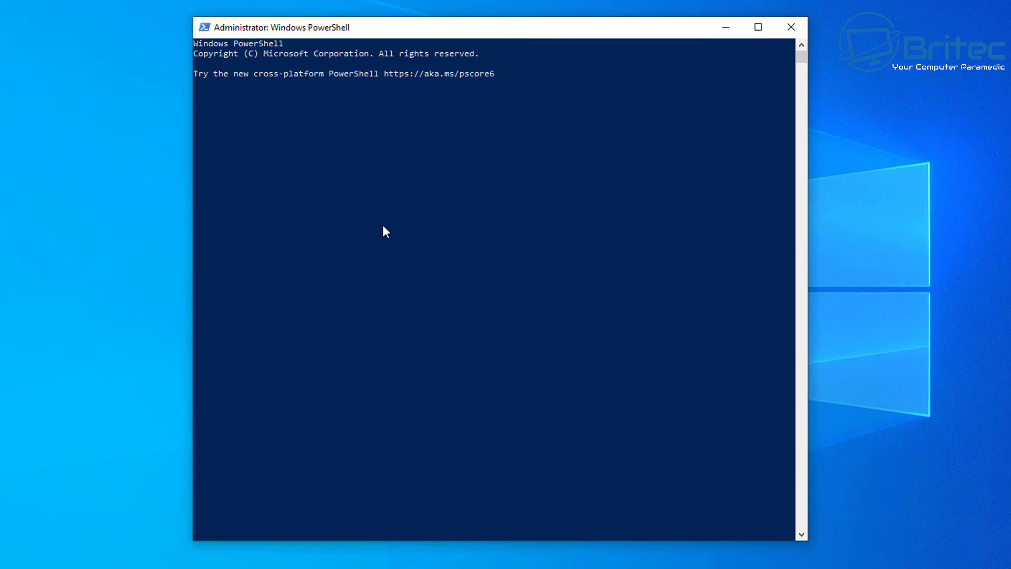
right_click(380, 245)
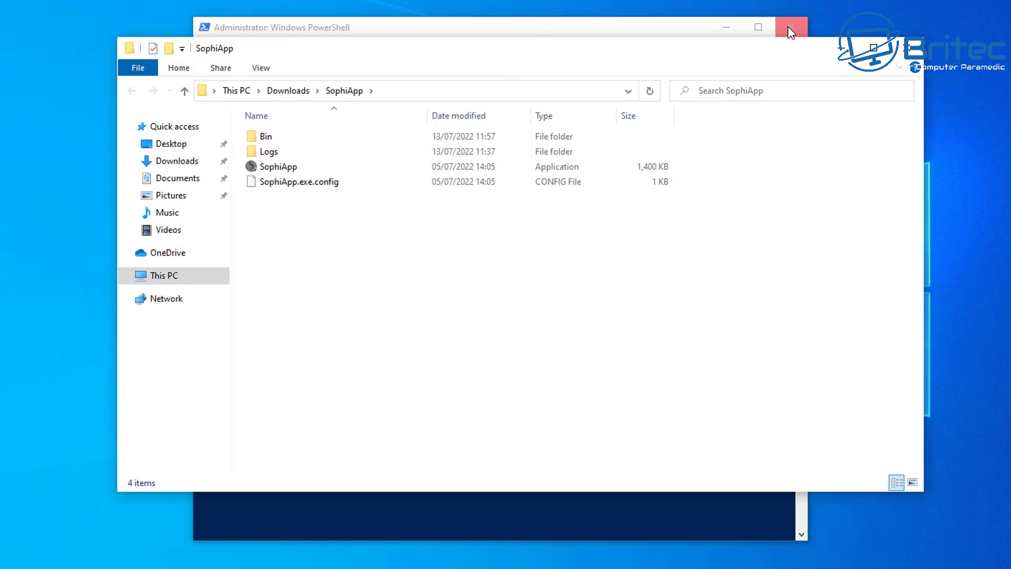
Launch SophiApp.exe as administrator from the Downloads\SophiApp folder, hiding PowerShell and Explorer
left_click(729, 28)
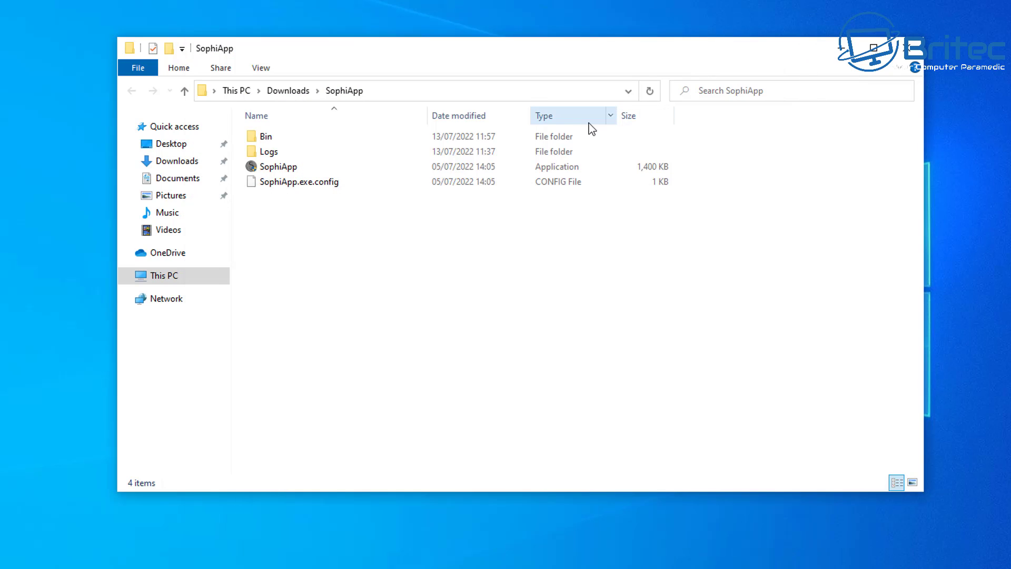
left_click(288, 169)
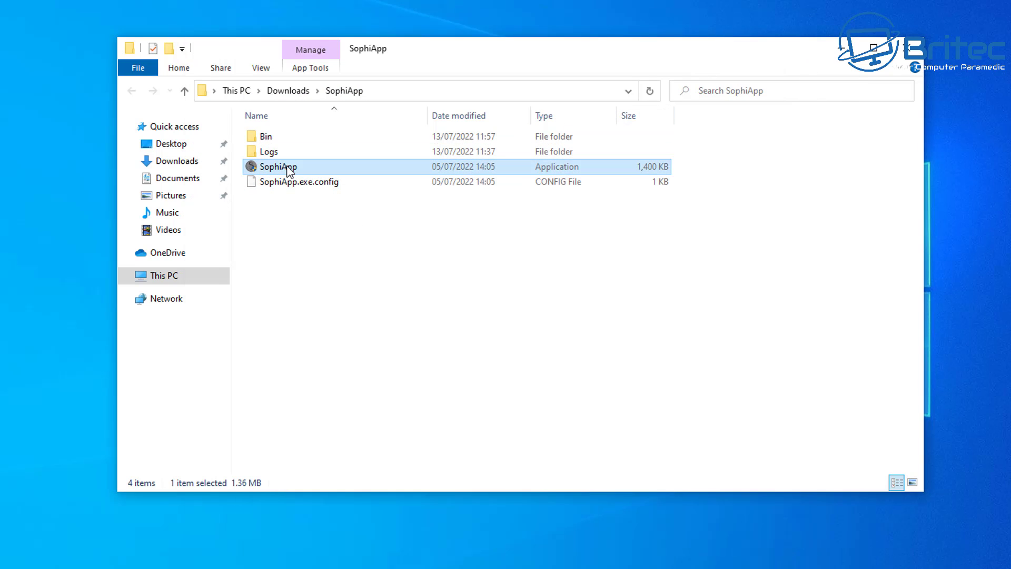
right_click(288, 170)
left_click(345, 193)
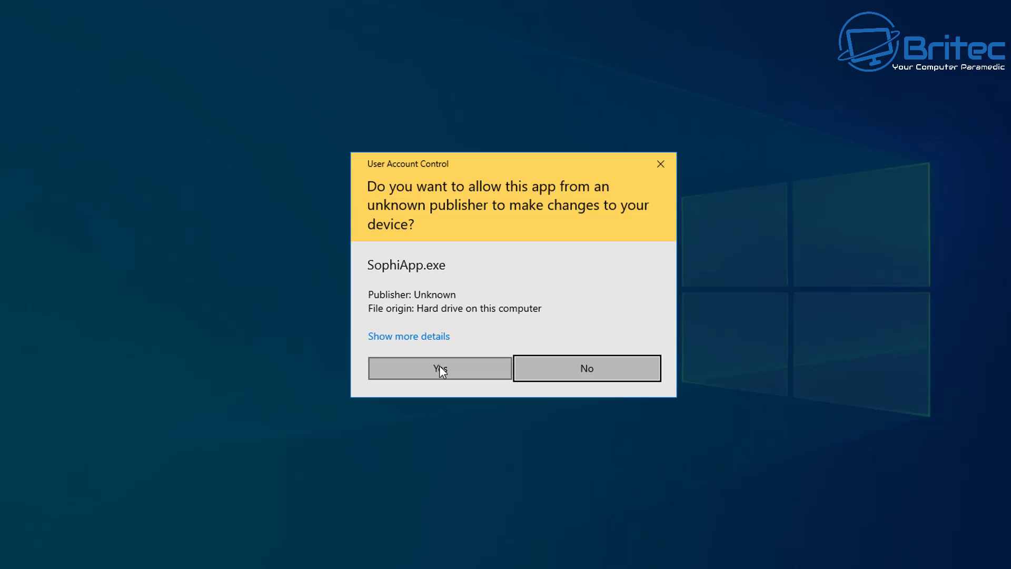
left_click(440, 367)
left_click(834, 52)
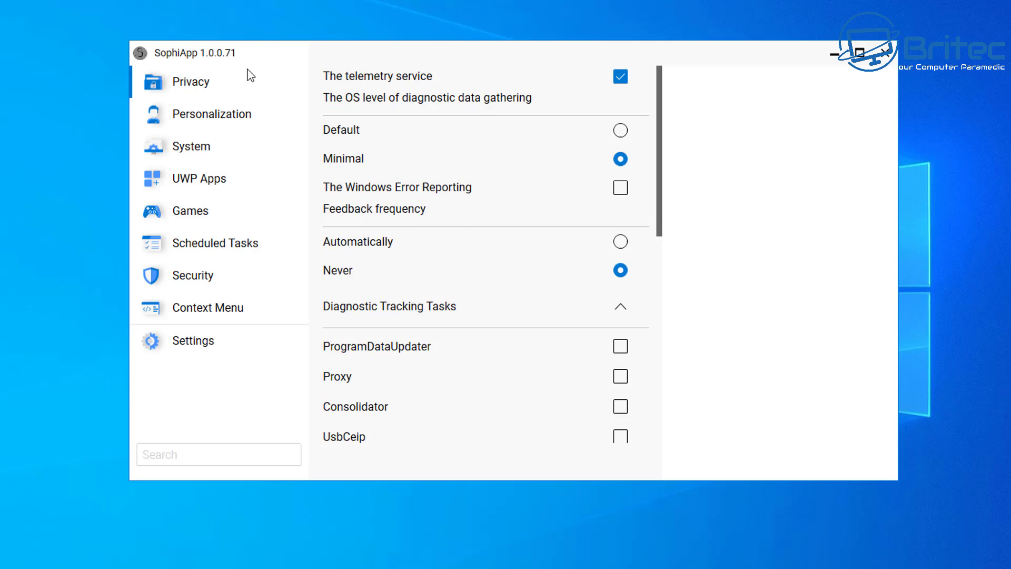
Turn on personalized ads by advertising ID and locally relevant content via language list
mouse_move(380, 86)
mouse_move(623, 87)
scroll(623, 362, "down", 1)
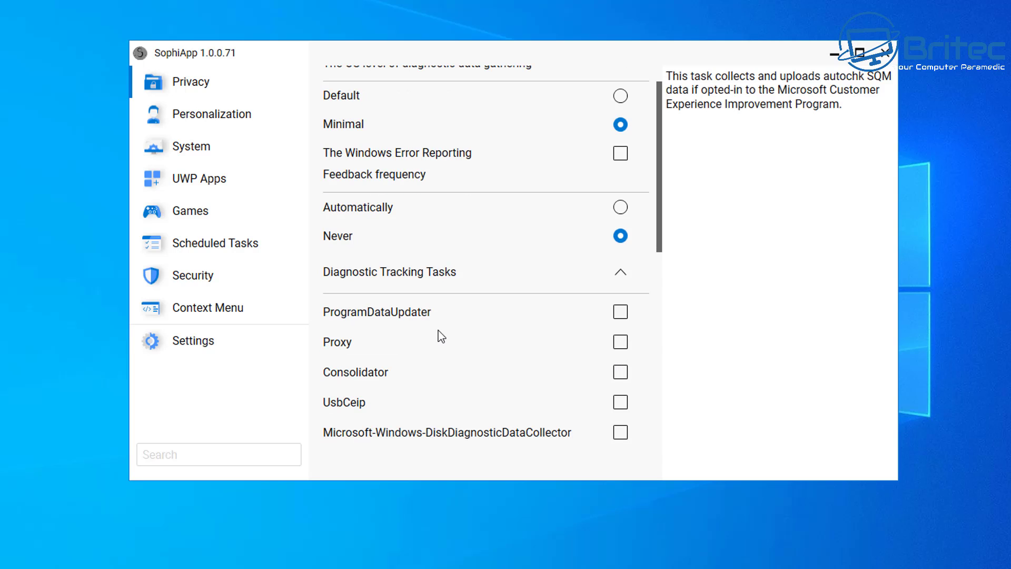
scroll(629, 348, "down", 3)
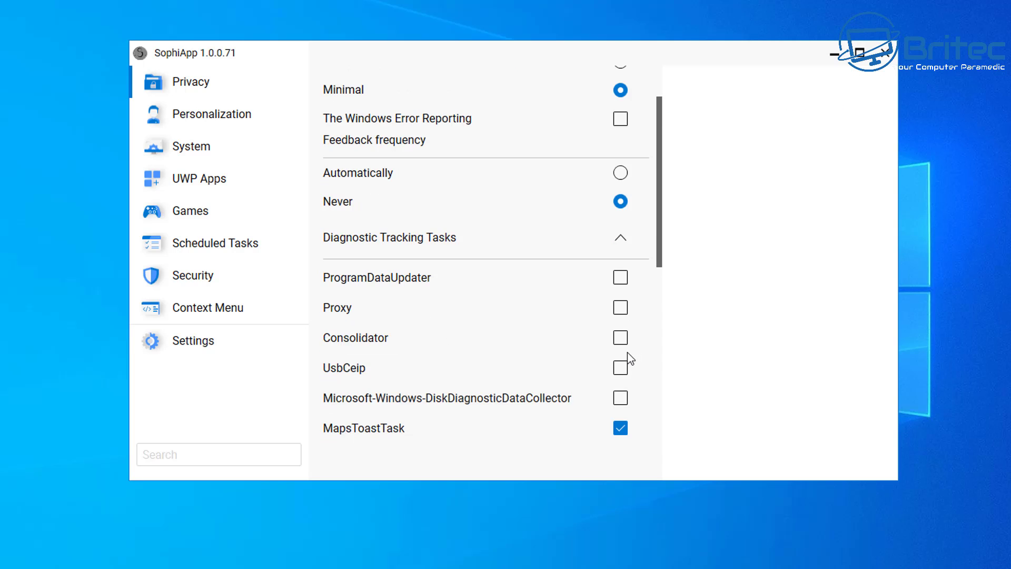
scroll(623, 361, "down", 2)
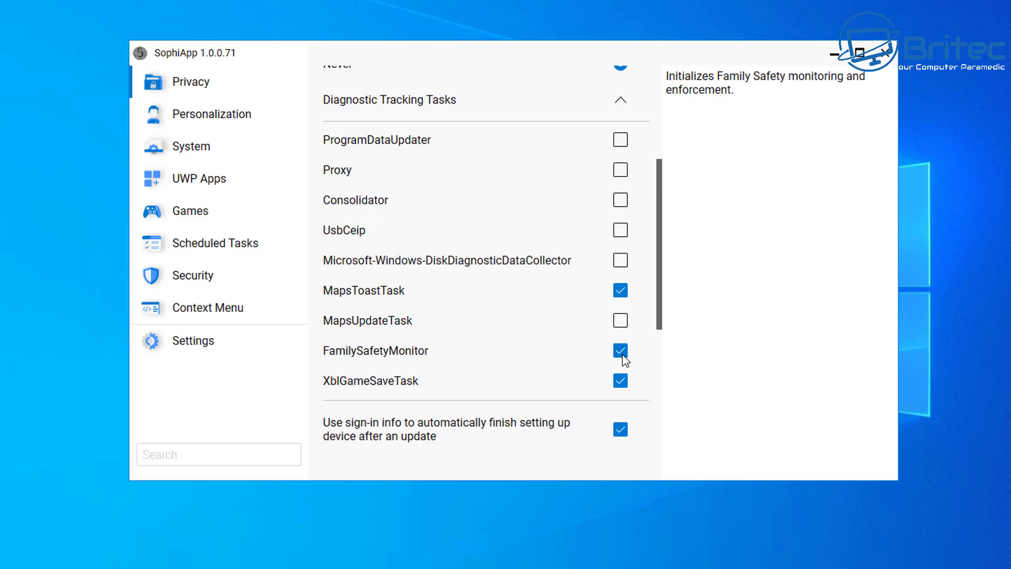
scroll(625, 361, "down", 1)
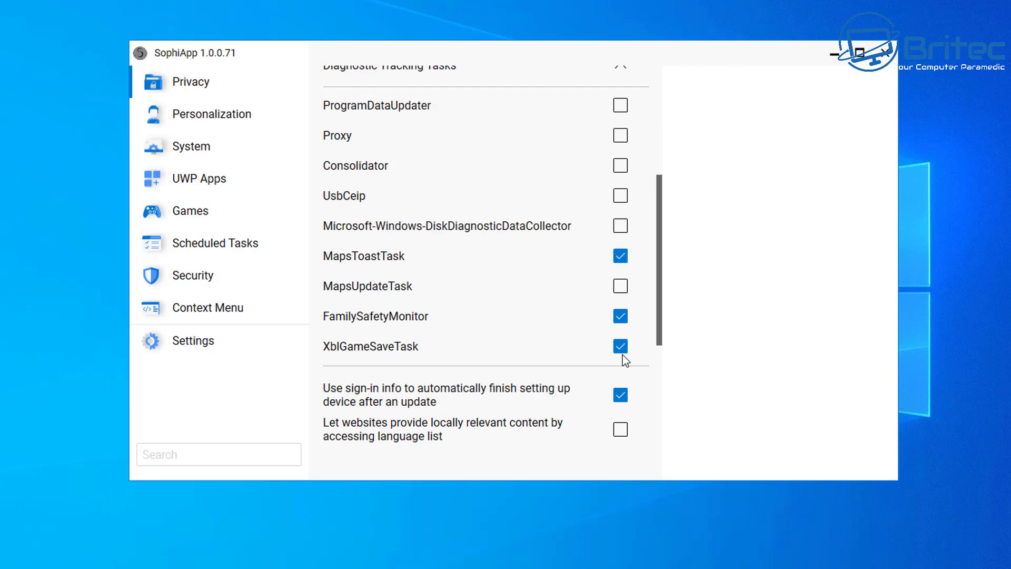
scroll(625, 361, "down", 3)
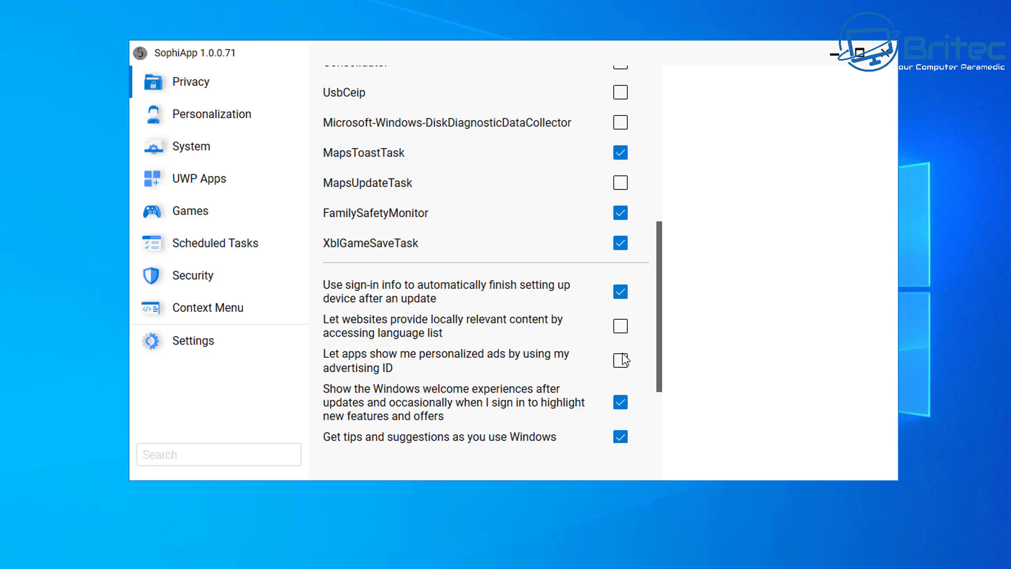
left_click(621, 361)
left_click(621, 327)
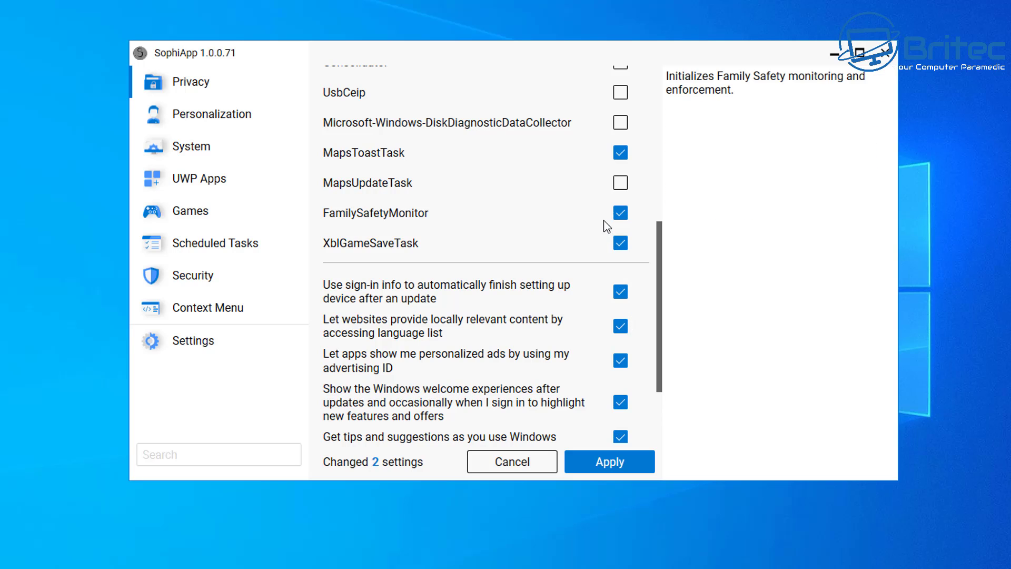
Tick MapsUpdateTask, DiskDiagnosticDataCollector, suggested Settings content and Tailored experiences
left_click(620, 183)
scroll(622, 185, "up", 3)
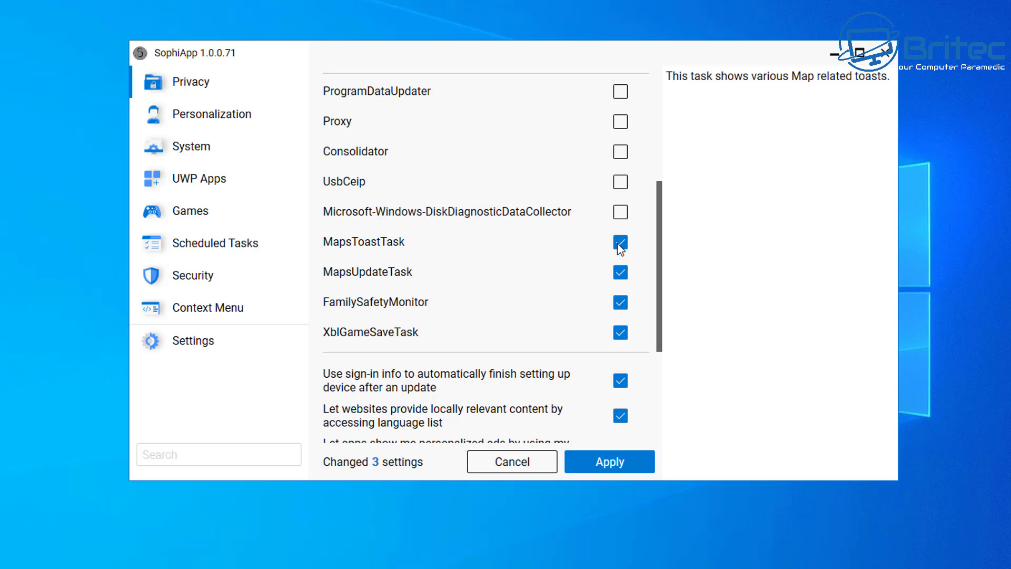
left_click(620, 212)
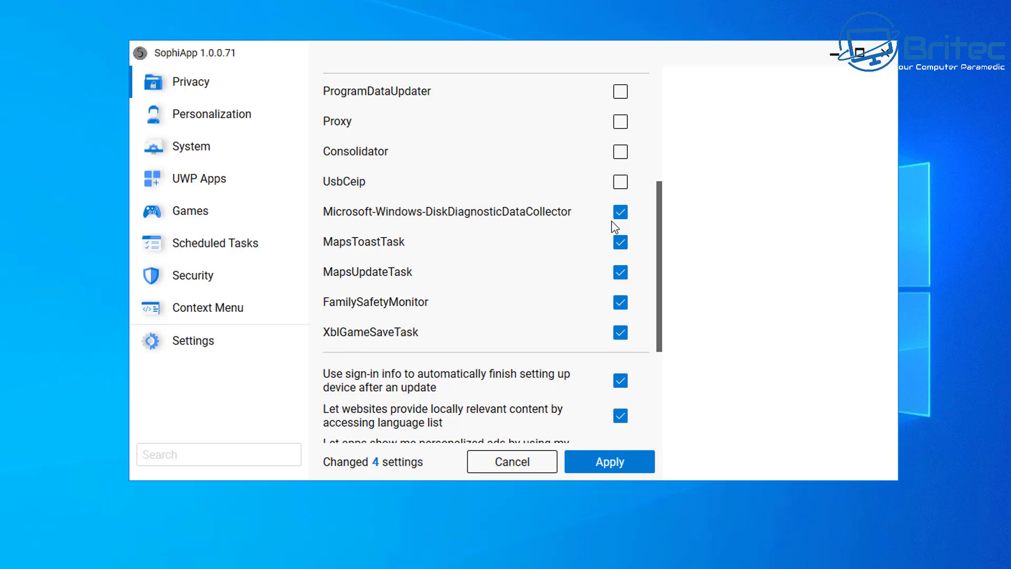
scroll(614, 221, "up", 1)
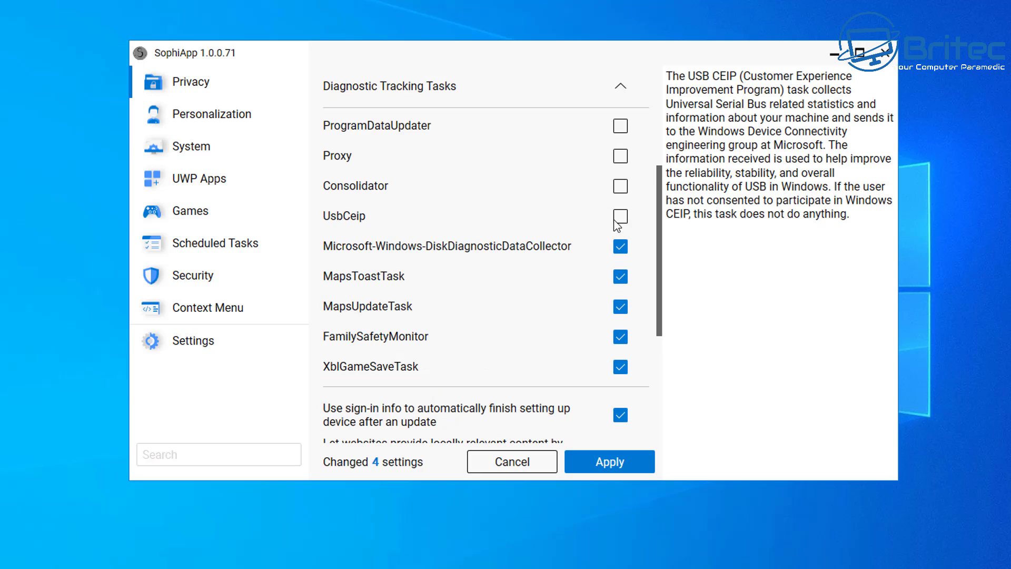
scroll(620, 290, "down", 6)
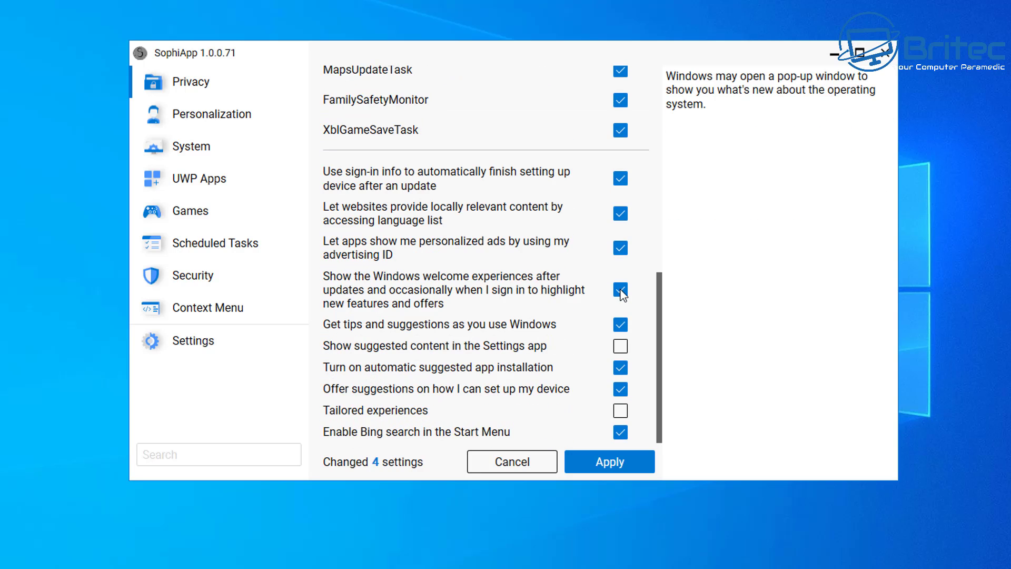
left_click(618, 348)
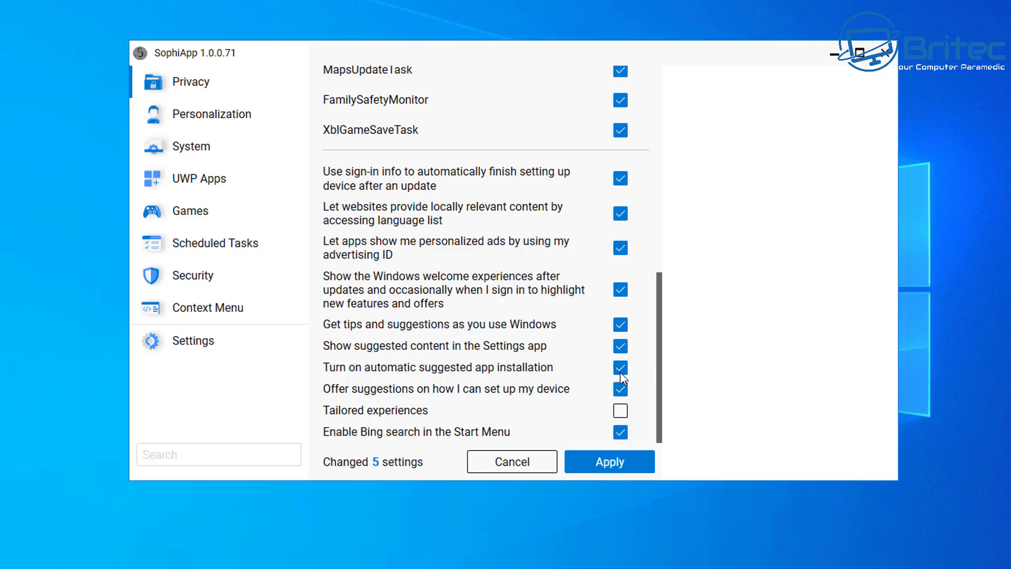
left_click(620, 412)
mouse_move(621, 413)
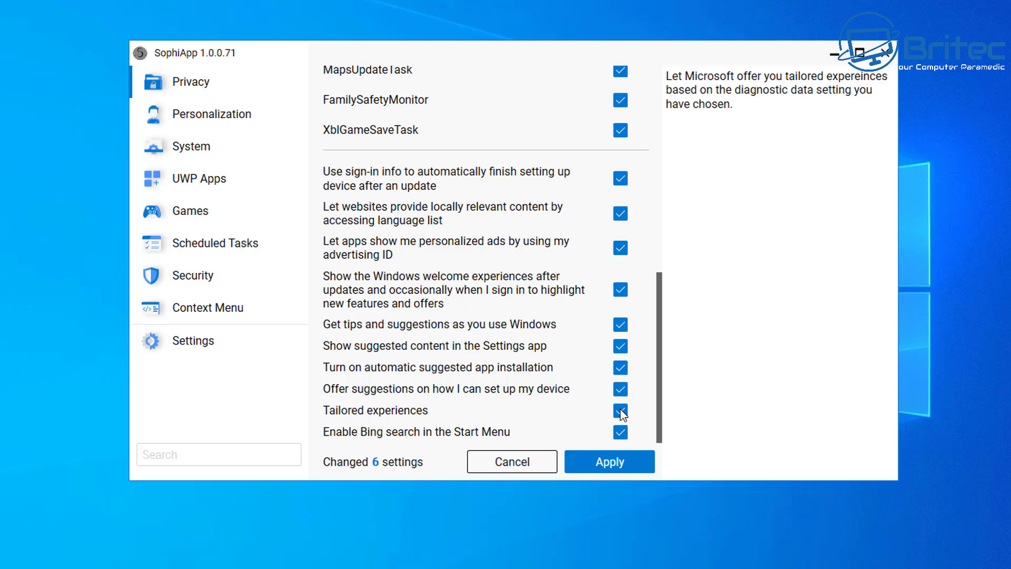
Apply the six pending privacy changes and wait for the reboot notice
left_click(611, 465)
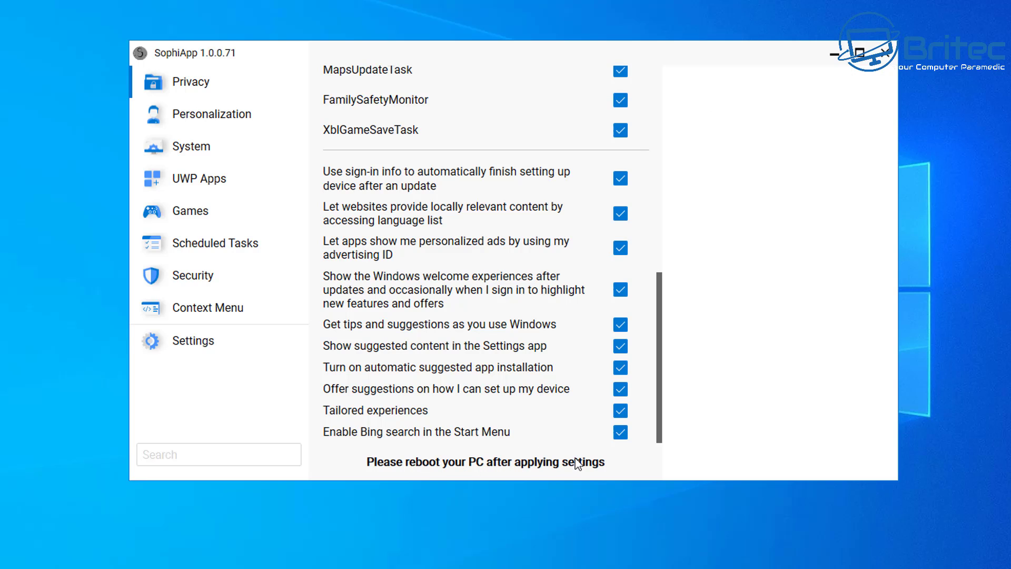
On the Personalization page, show hidden files and file name extensions
left_click(209, 119)
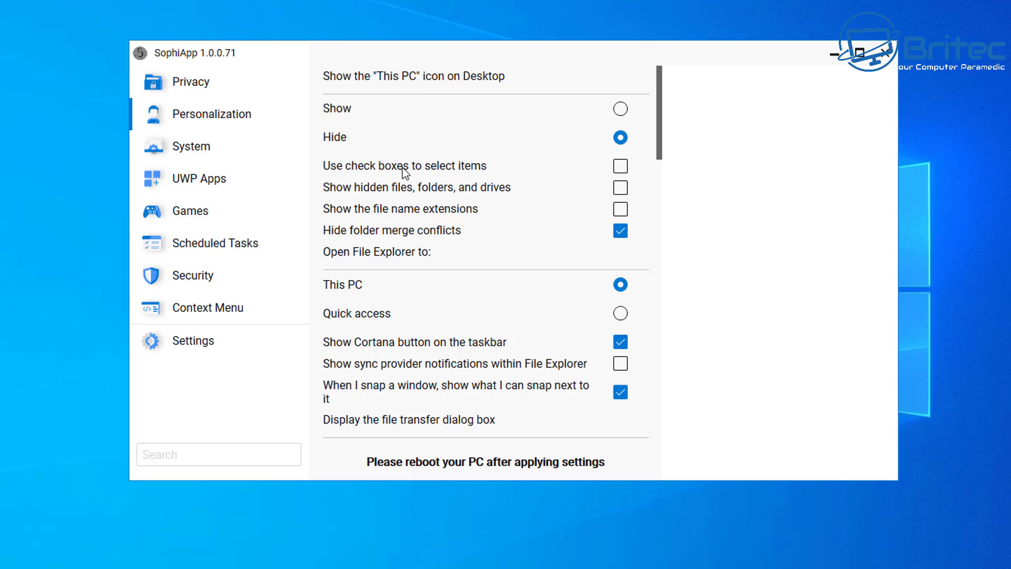
left_click(620, 190)
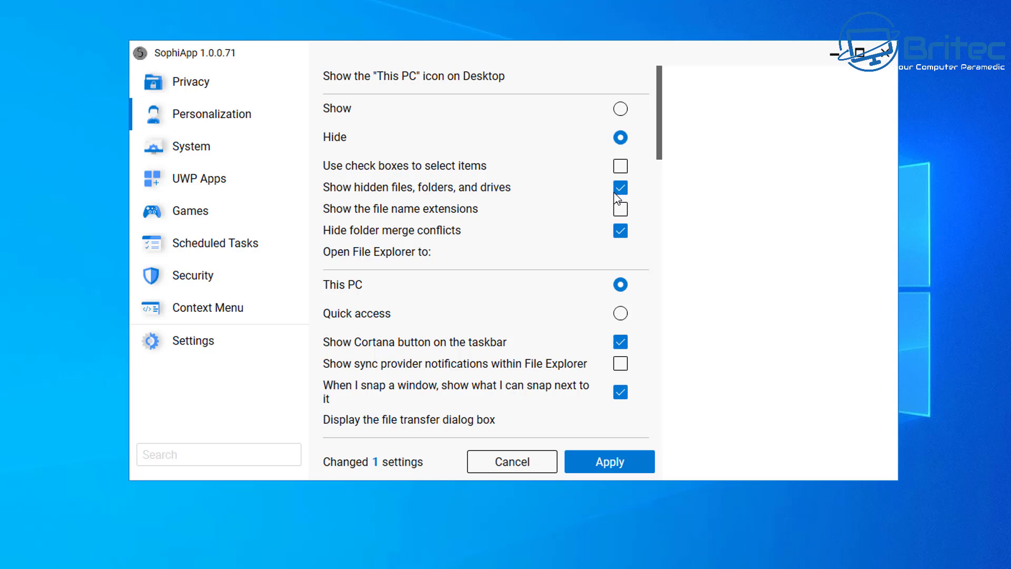
left_click(621, 210)
Set the default app color mode to Dark
scroll(621, 365, "down", 3)
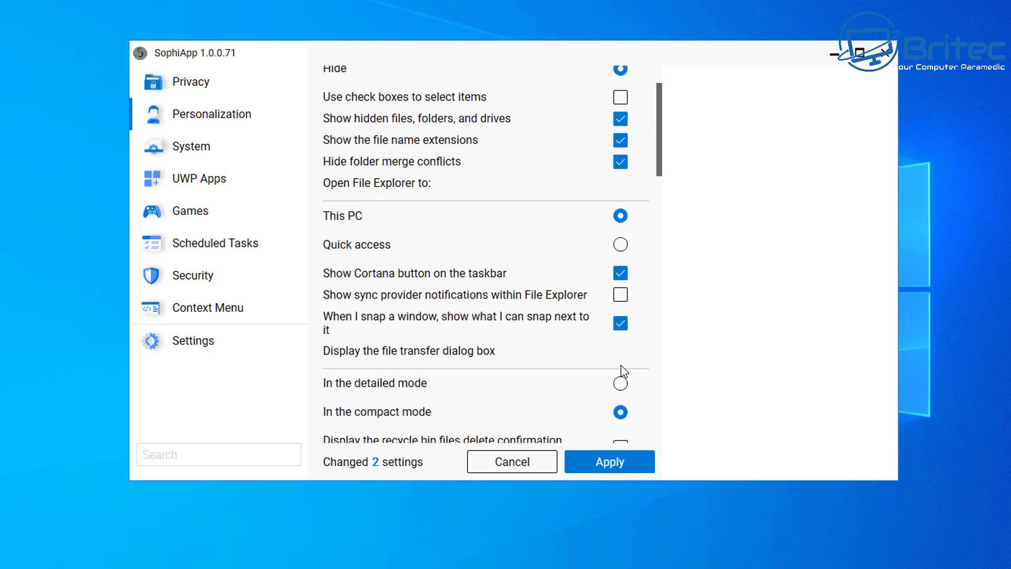
scroll(611, 392, "down", 4)
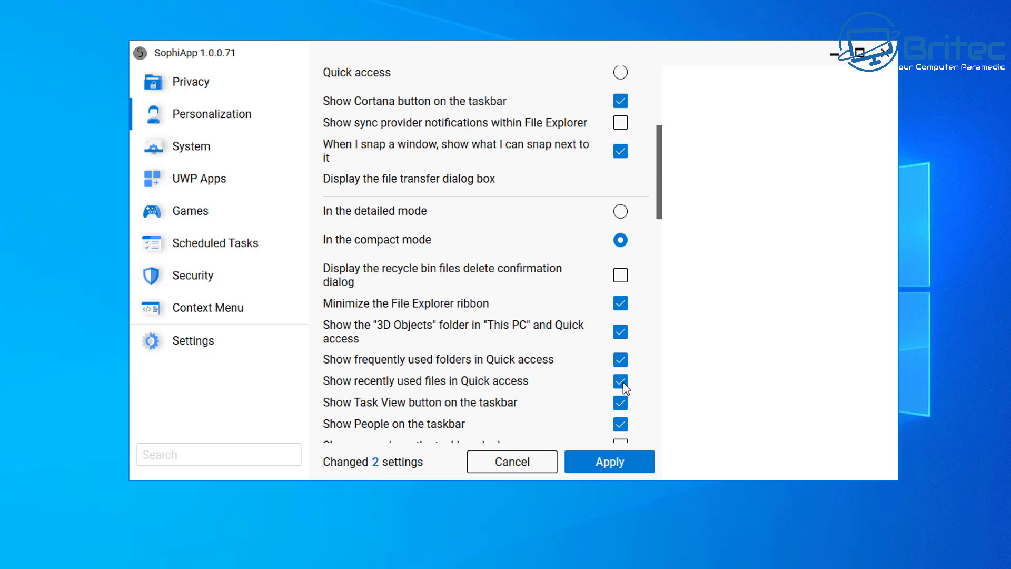
scroll(621, 385, "down", 3)
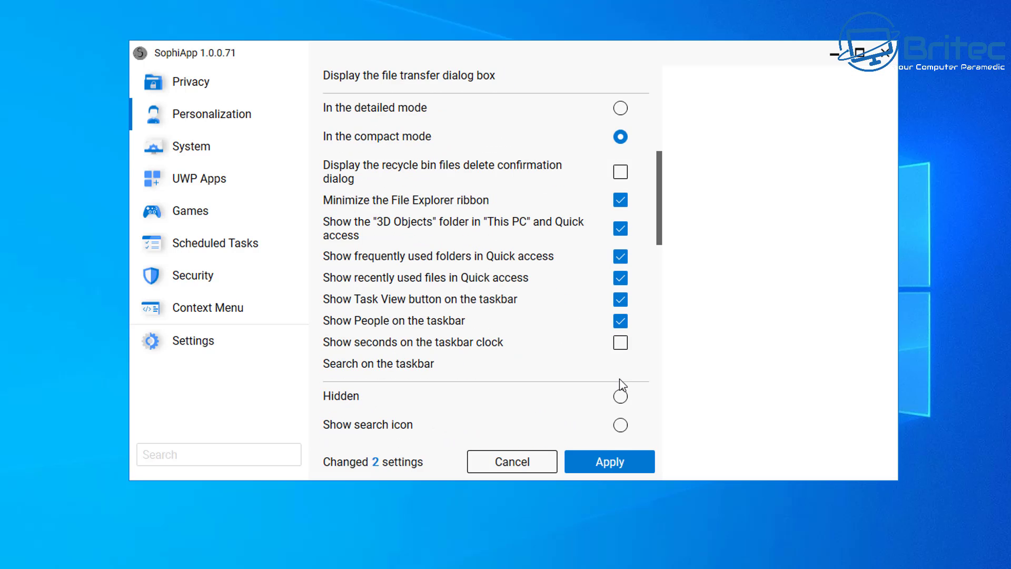
scroll(618, 378, "down", 3)
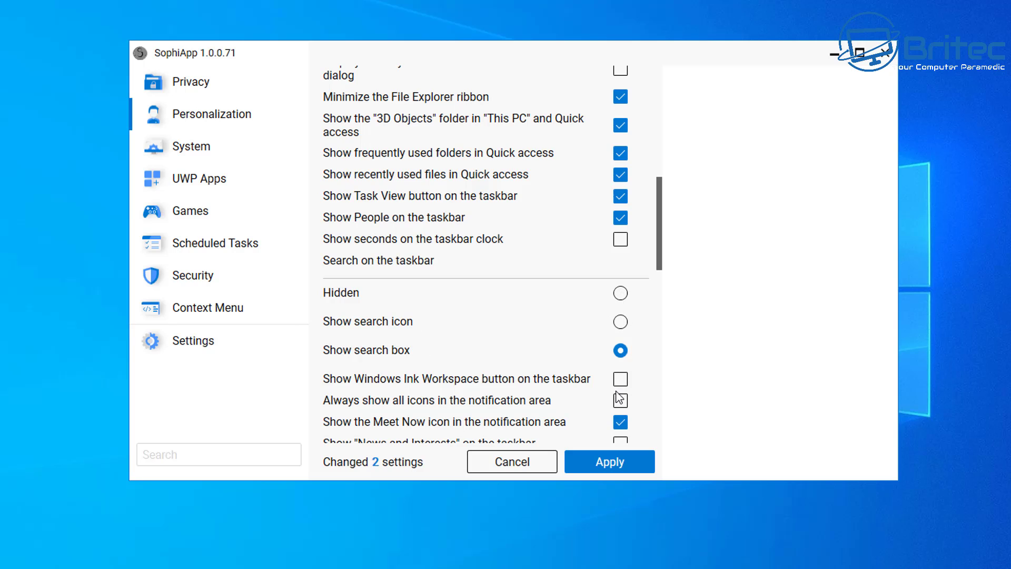
scroll(620, 396, "down", 3)
scroll(620, 392, "down", 4)
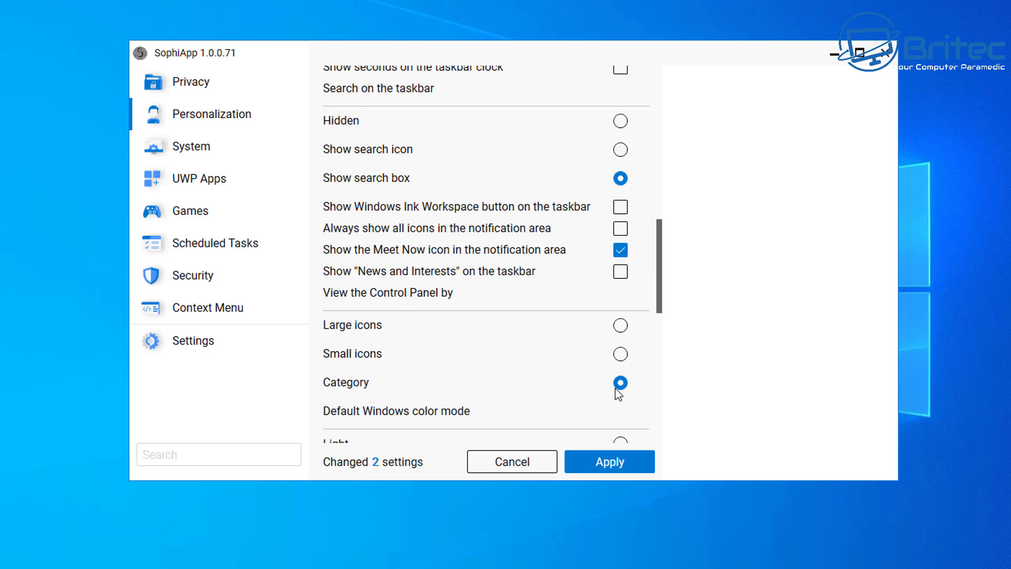
scroll(620, 389, "down", 2)
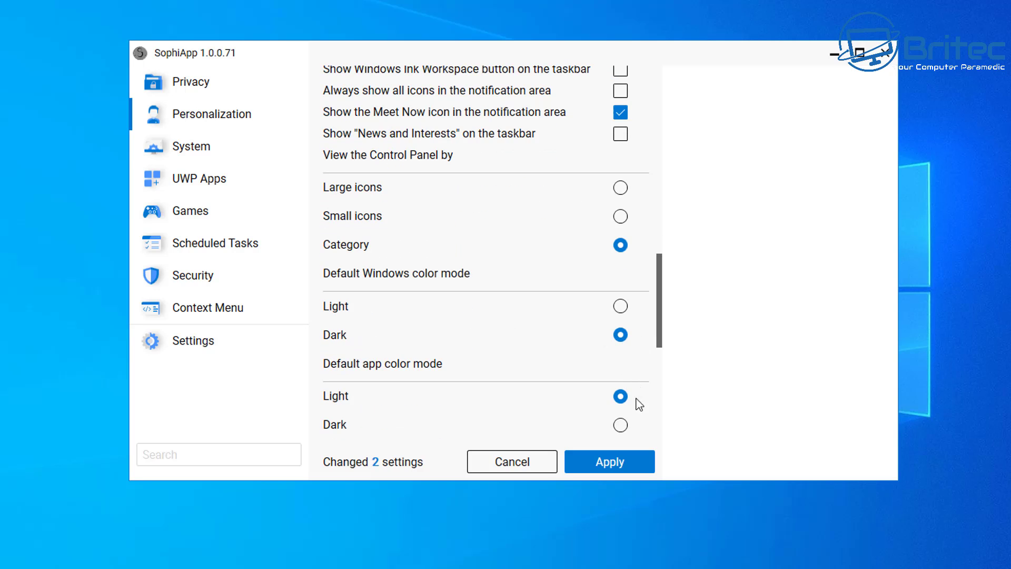
left_click(621, 426)
scroll(643, 416, "down", 2)
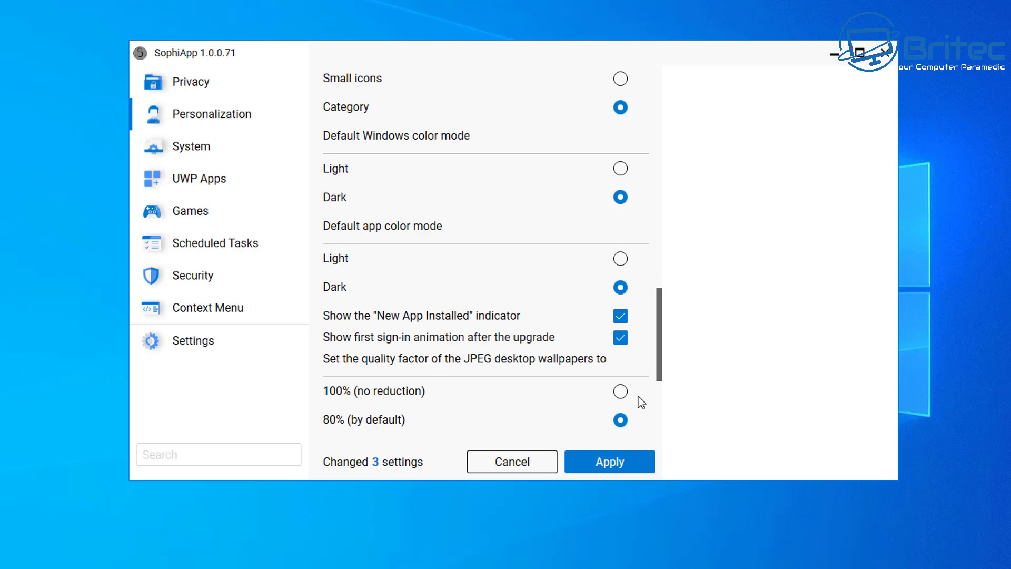
scroll(637, 415, "down", 3)
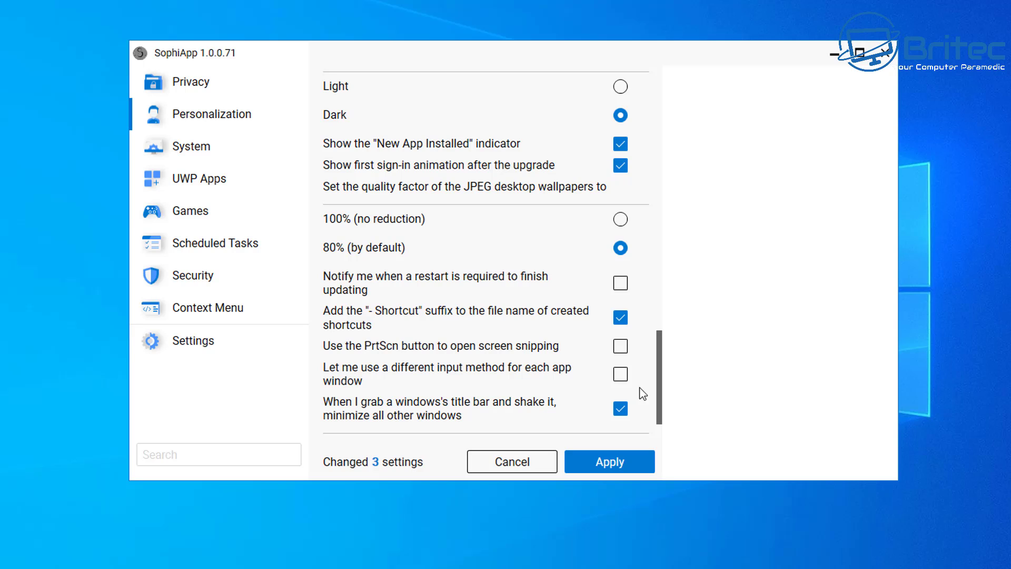
Apply the three Personalization changes, turning SophiApp dark, and open the System page
left_click(612, 463)
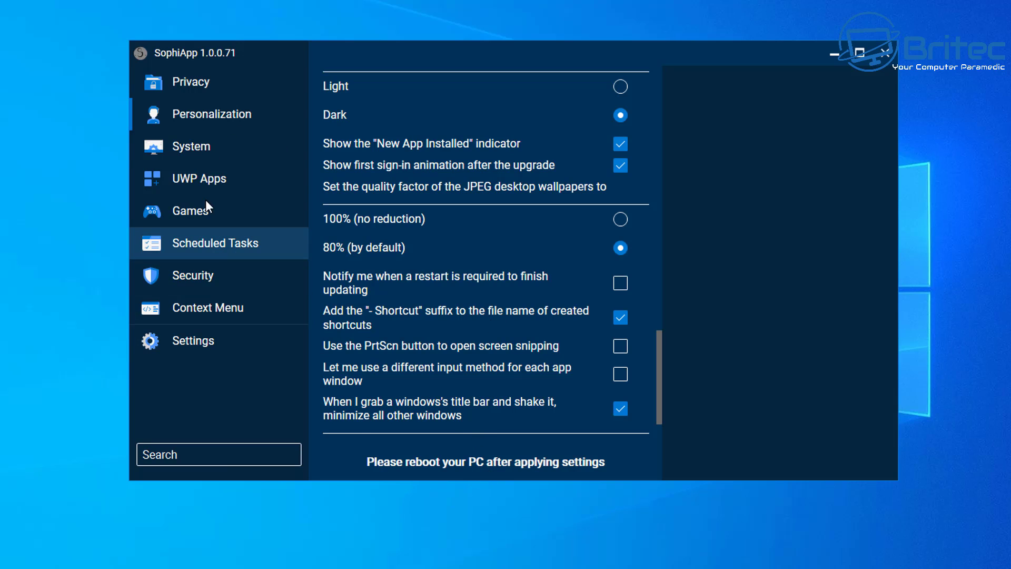
left_click(195, 146)
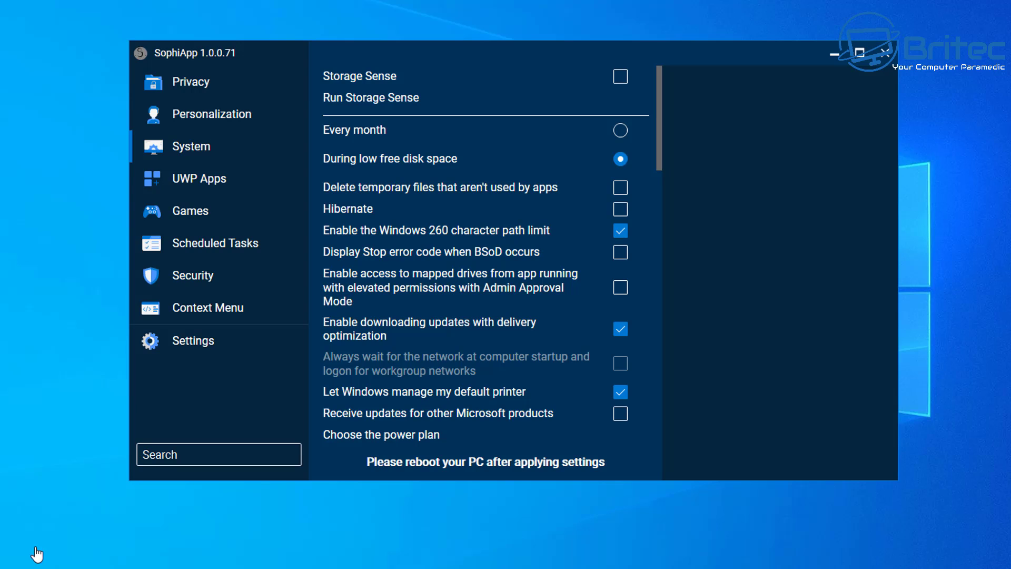
mouse_move(624, 83)
Leave the power plan on Balanced and review System options down to OneDrive and Visual C++
scroll(619, 284, "down", 1)
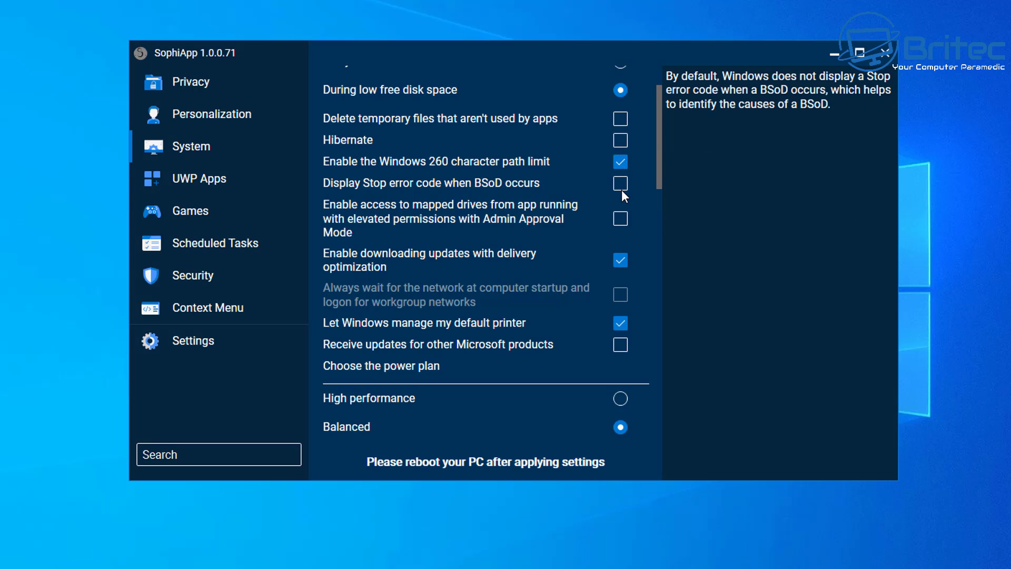
scroll(626, 303, "down", 1)
scroll(625, 322, "down", 1)
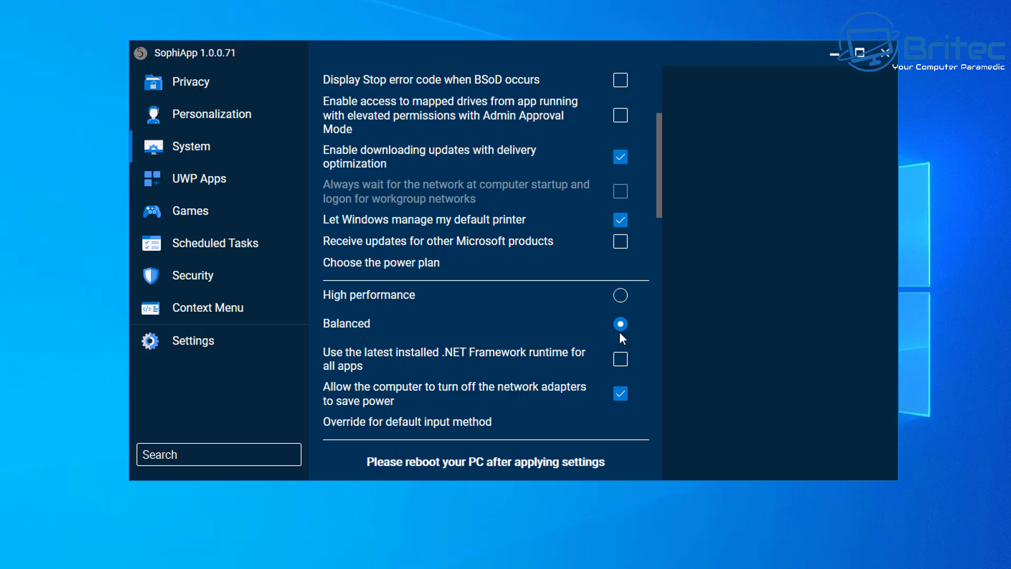
left_click(620, 295)
left_click(620, 323)
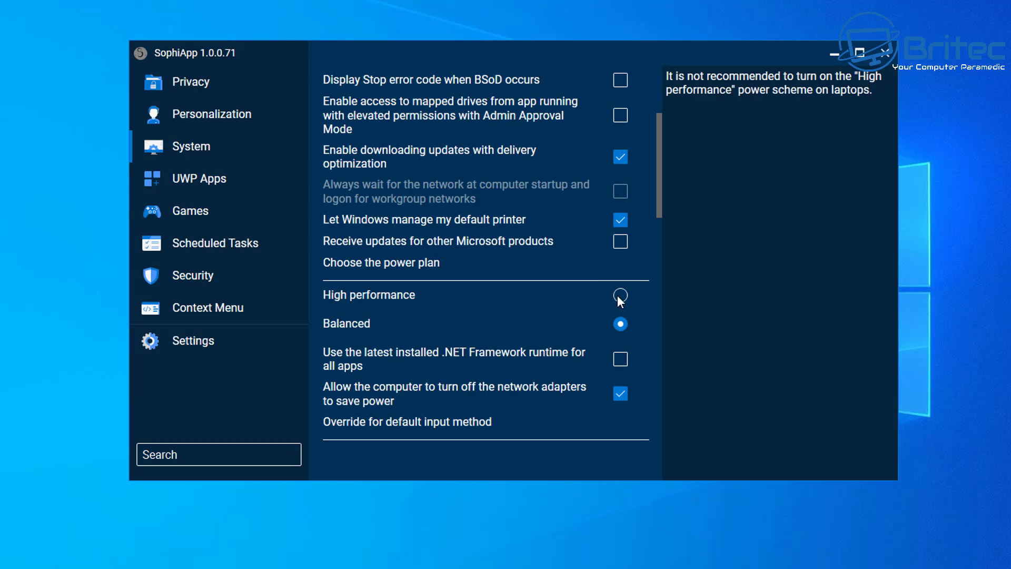
scroll(605, 369, "down", 1)
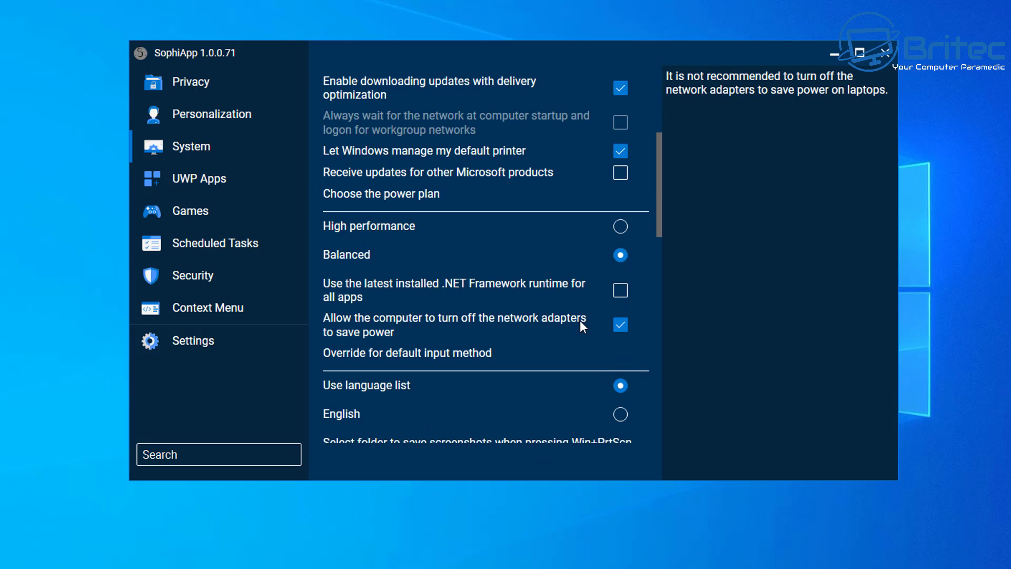
scroll(612, 330, "down", 1)
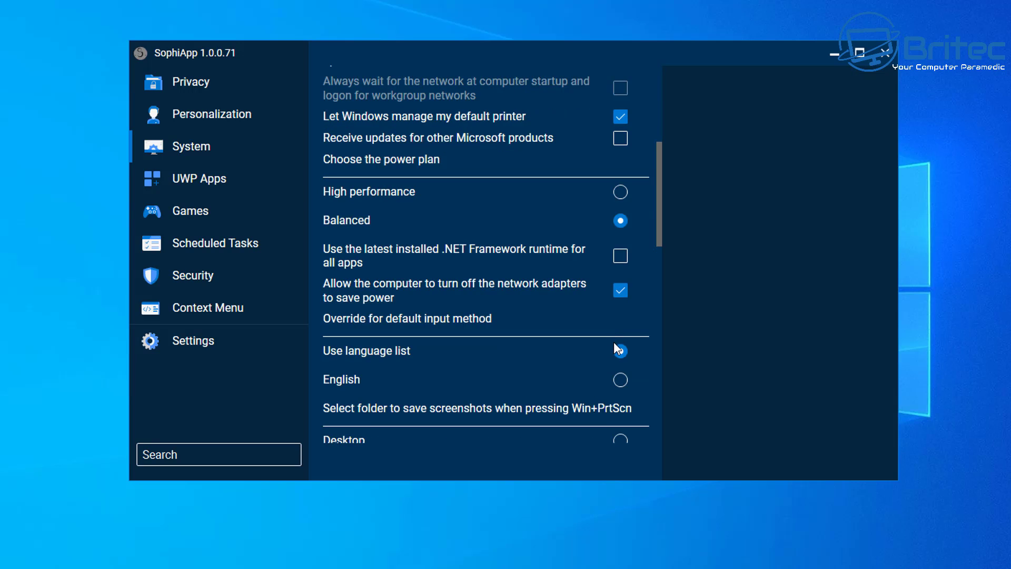
scroll(630, 345, "down", 1)
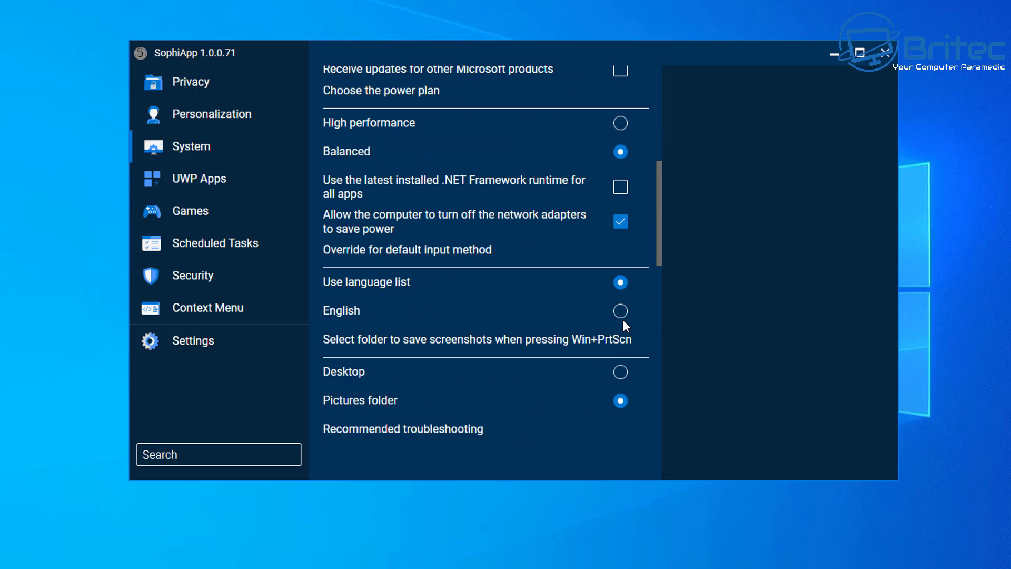
scroll(621, 325, "down", 1)
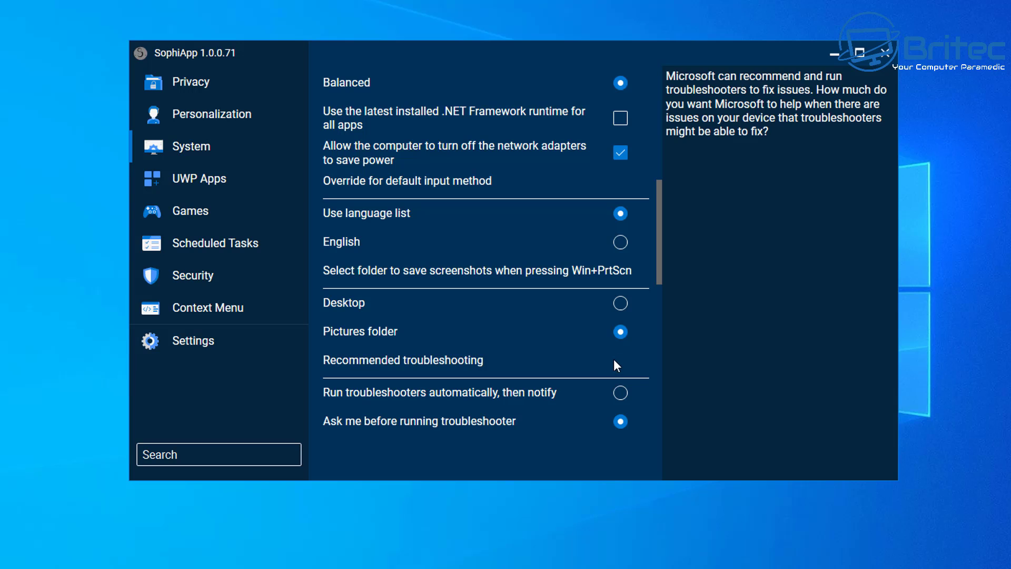
scroll(619, 359, "down", 1)
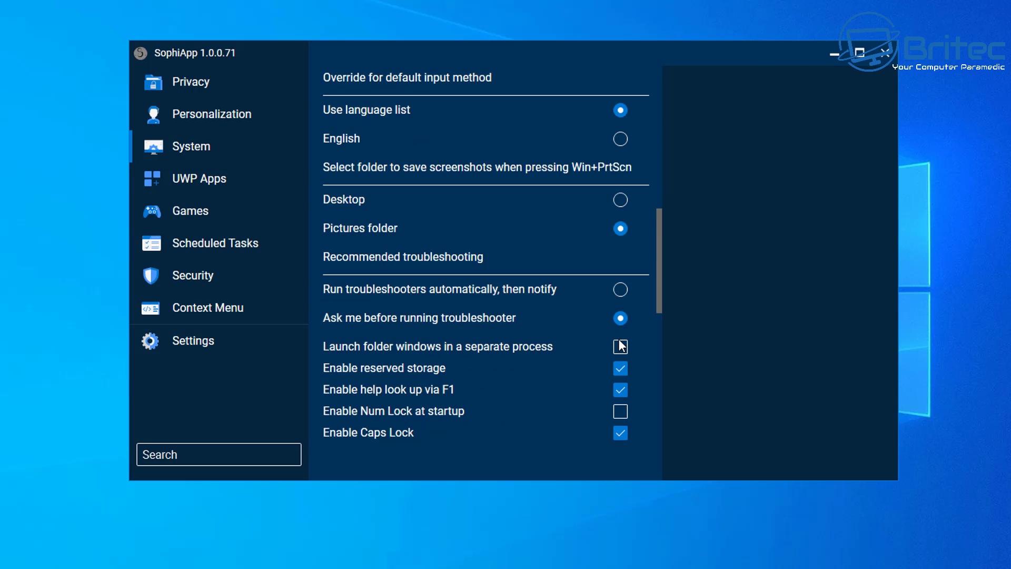
scroll(618, 363, "down", 1)
scroll(615, 379, "down", 3)
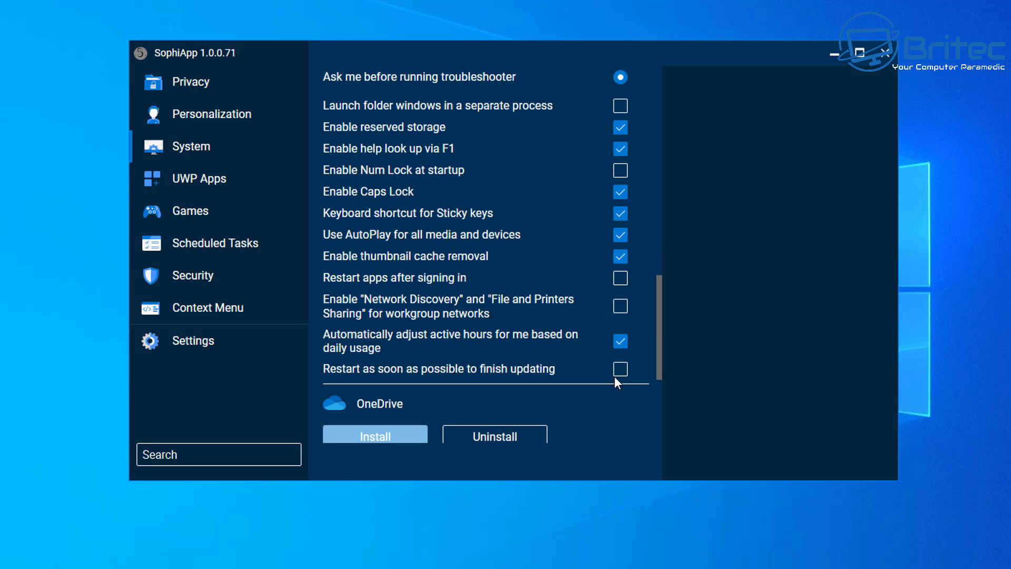
scroll(628, 372, "down", 1)
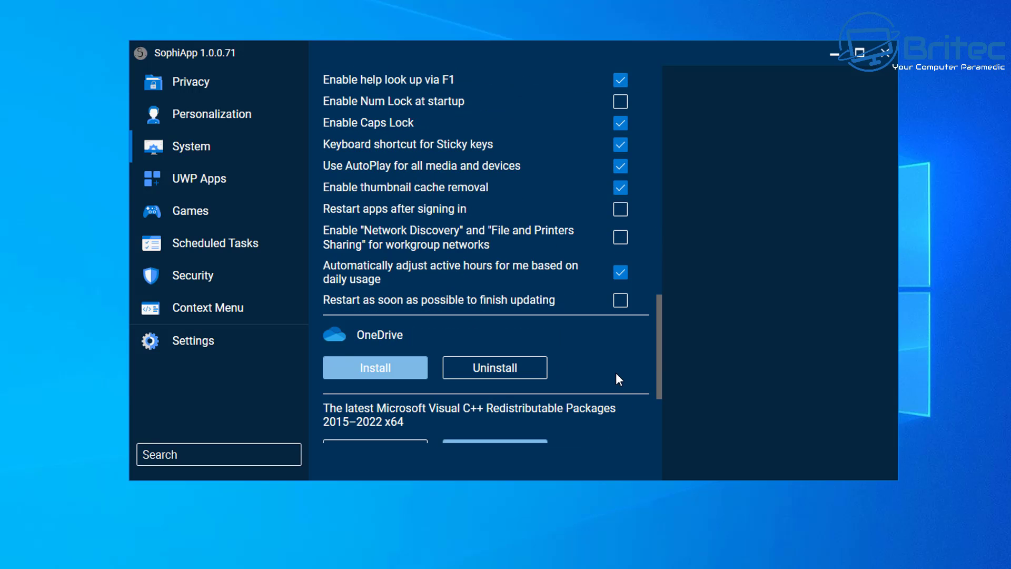
Mark OneDrive for uninstallation and apply the change
left_click(498, 369)
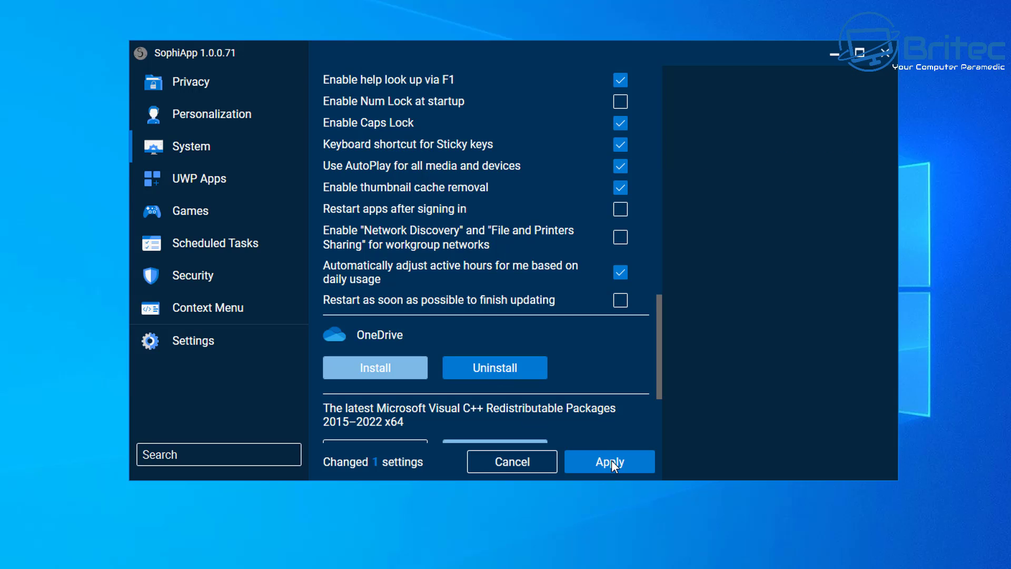
left_click_drag(659, 361, 657, 391)
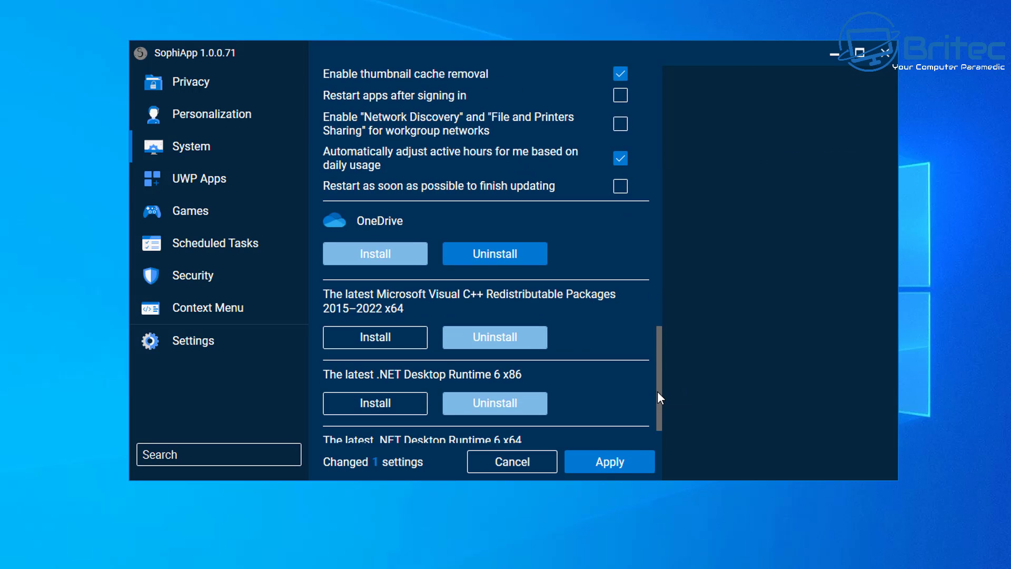
mouse_move(590, 390)
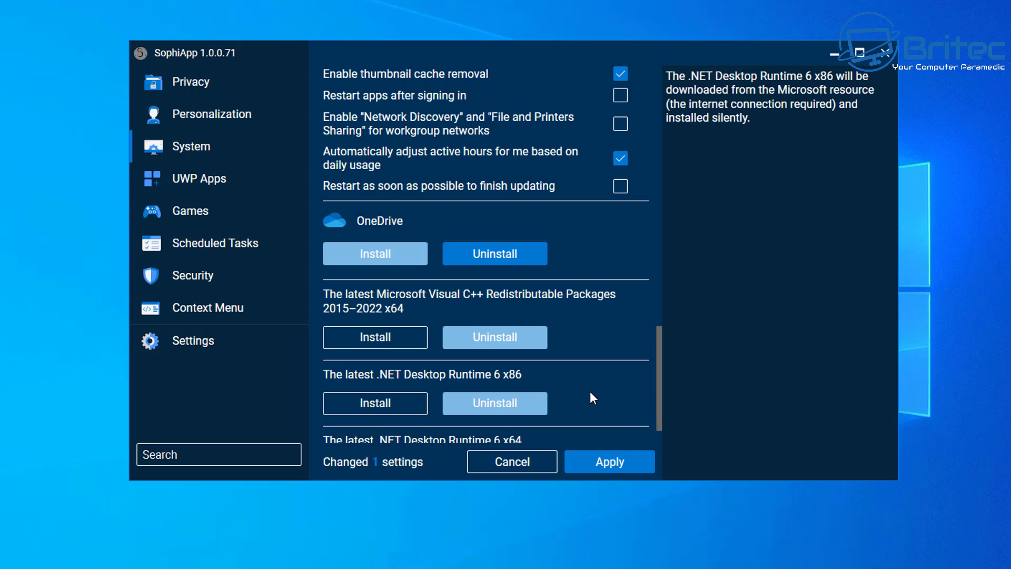
left_click(617, 463)
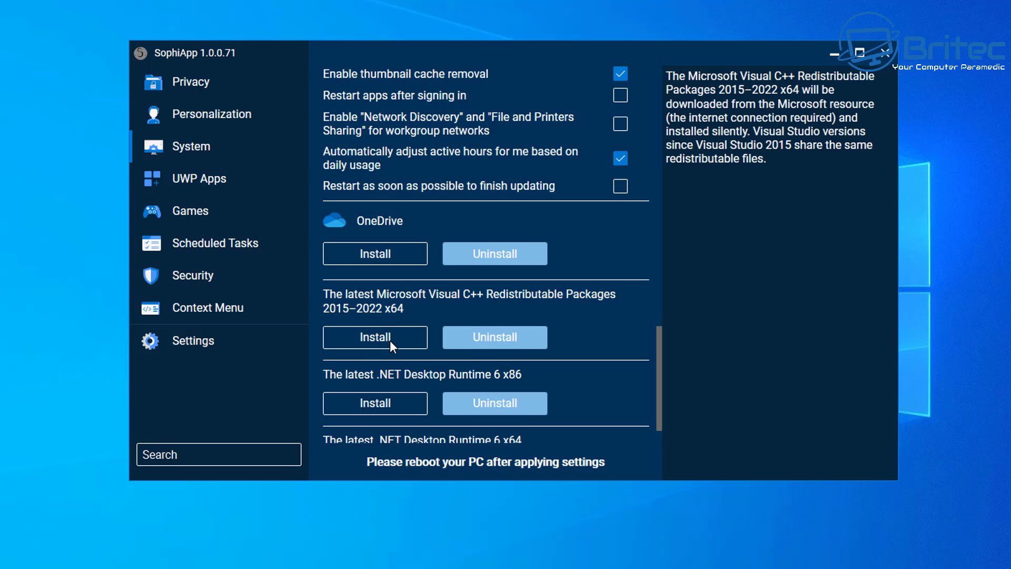
Queue Visual C++ 2015–2022 x64 and .NET Desktop Runtime 6 x86/x64 installs, then apply
left_click(388, 341)
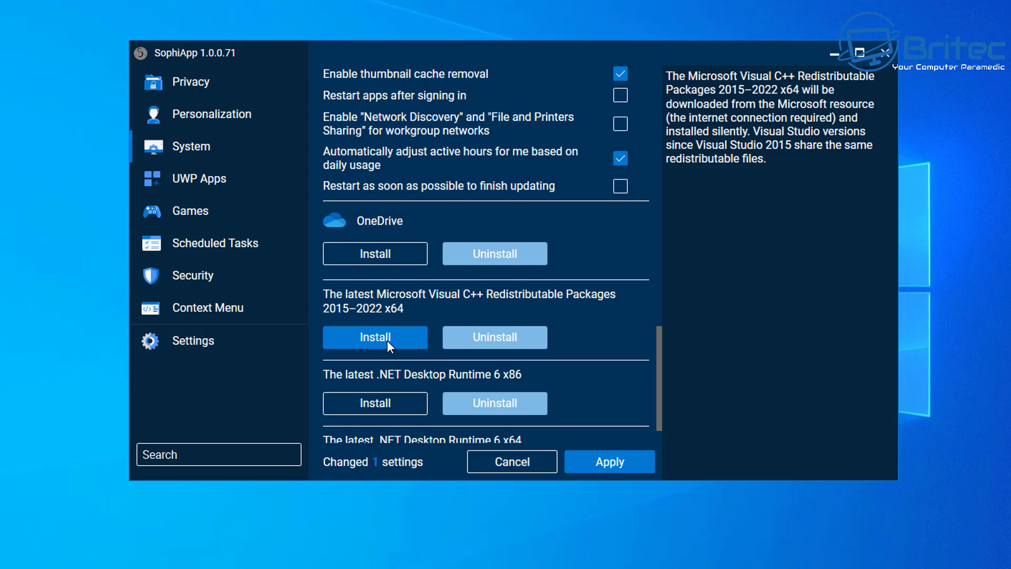
left_click(378, 404)
scroll(459, 394, "down", 1)
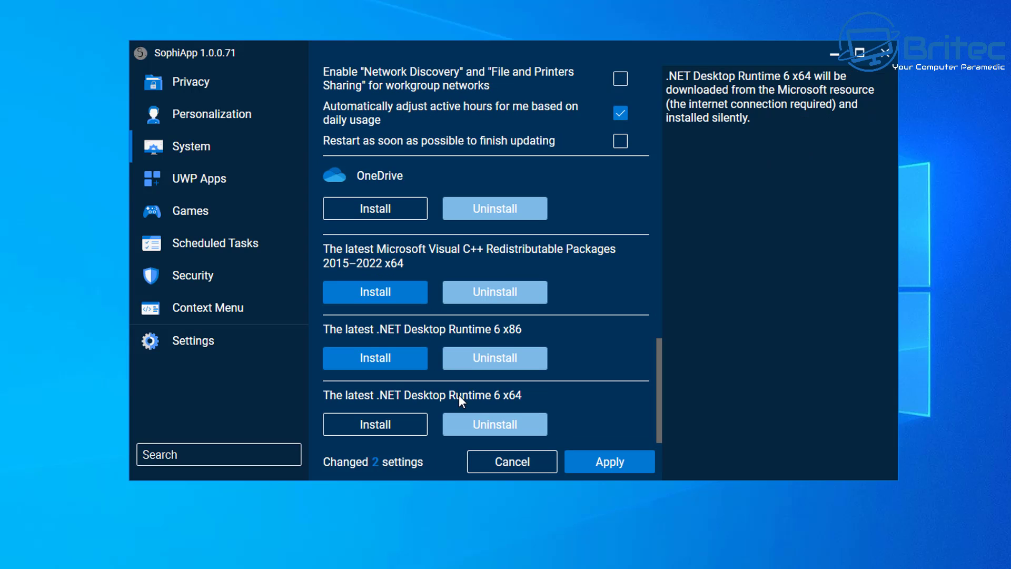
left_click(396, 422)
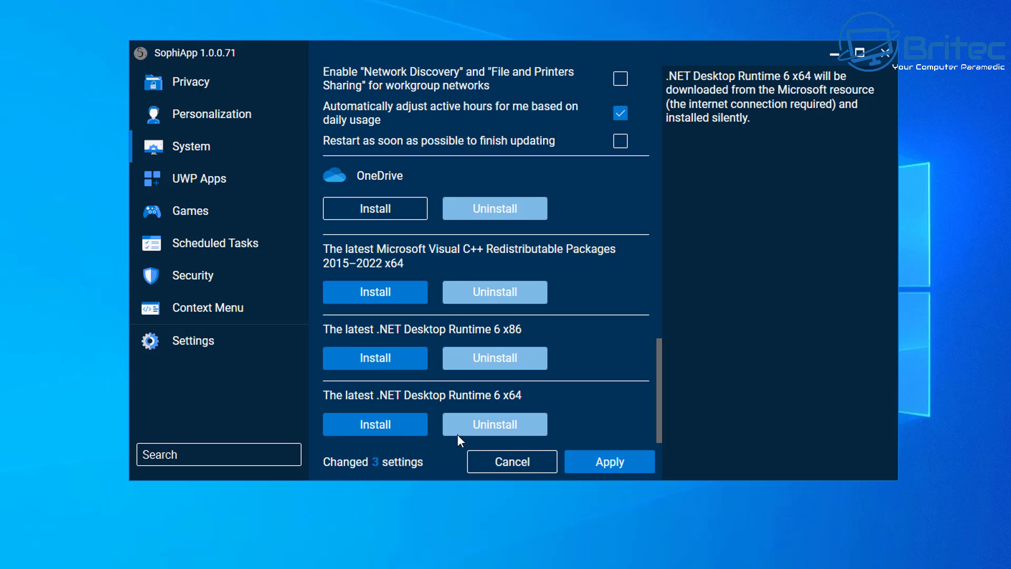
left_click(611, 465)
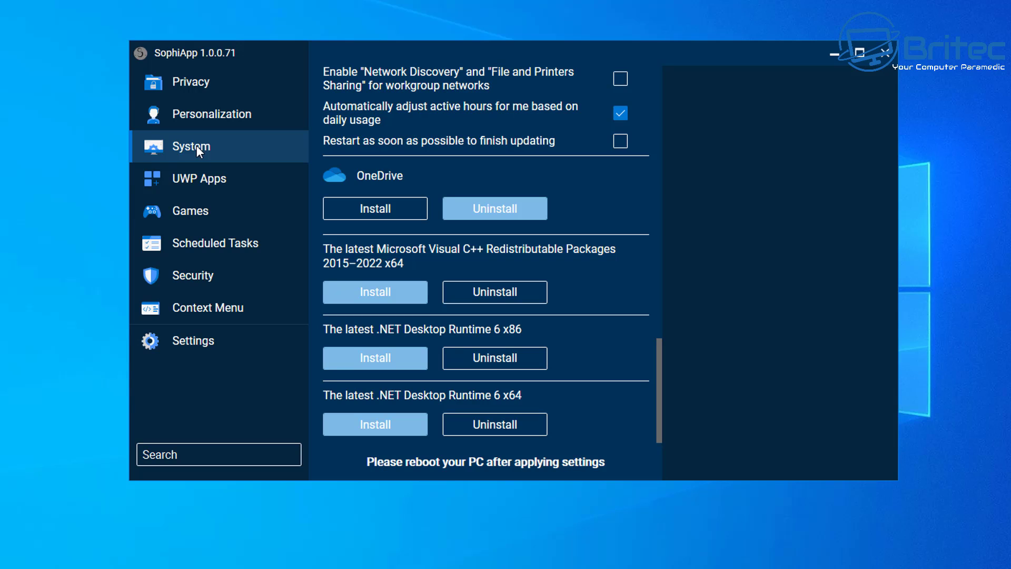
On the UWP Apps page, uninstall Skype, Tips, Feedback Hub, OneNote, Paint 3D and Camera
left_click(185, 182)
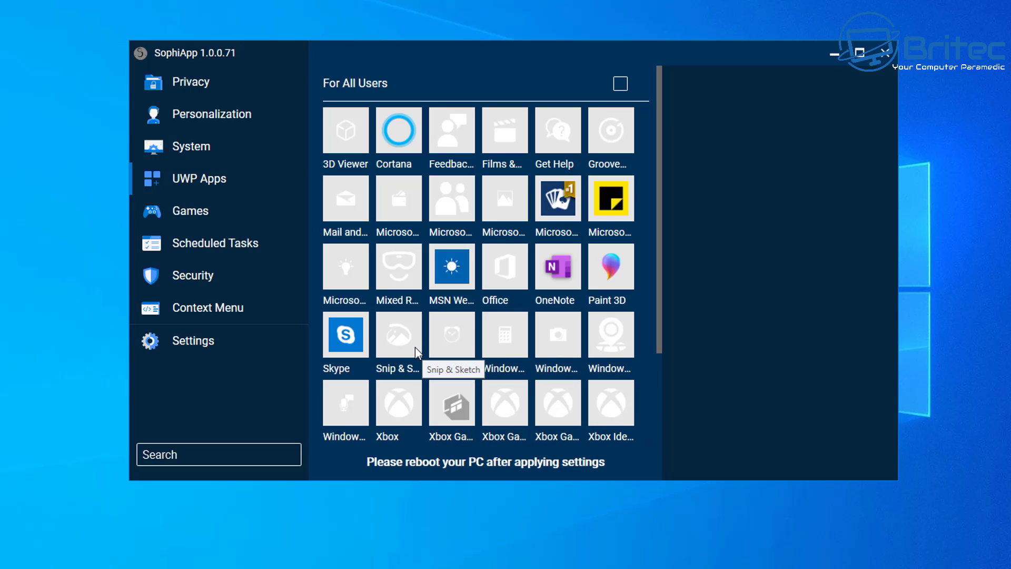
left_click(341, 324)
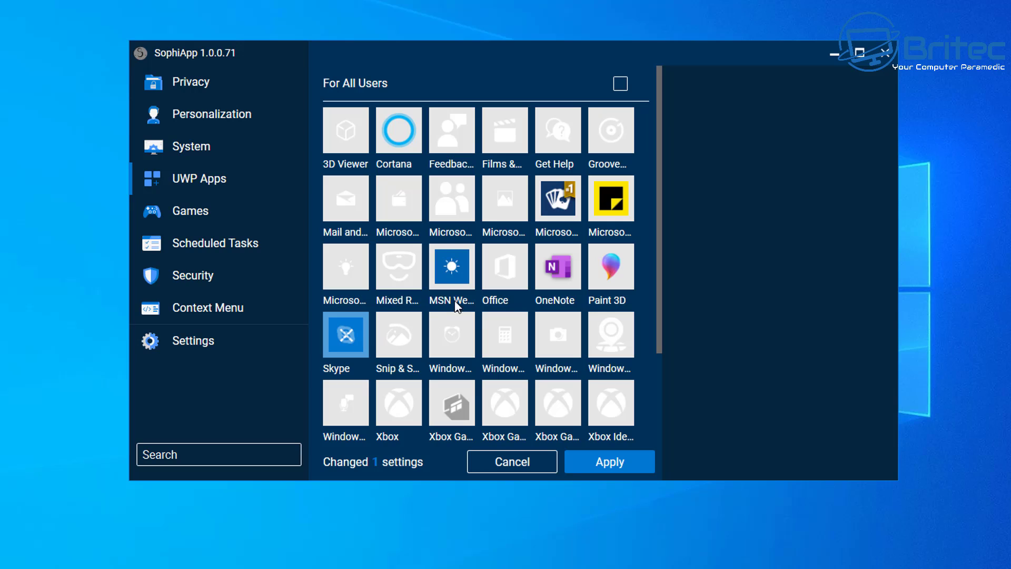
left_click(338, 279)
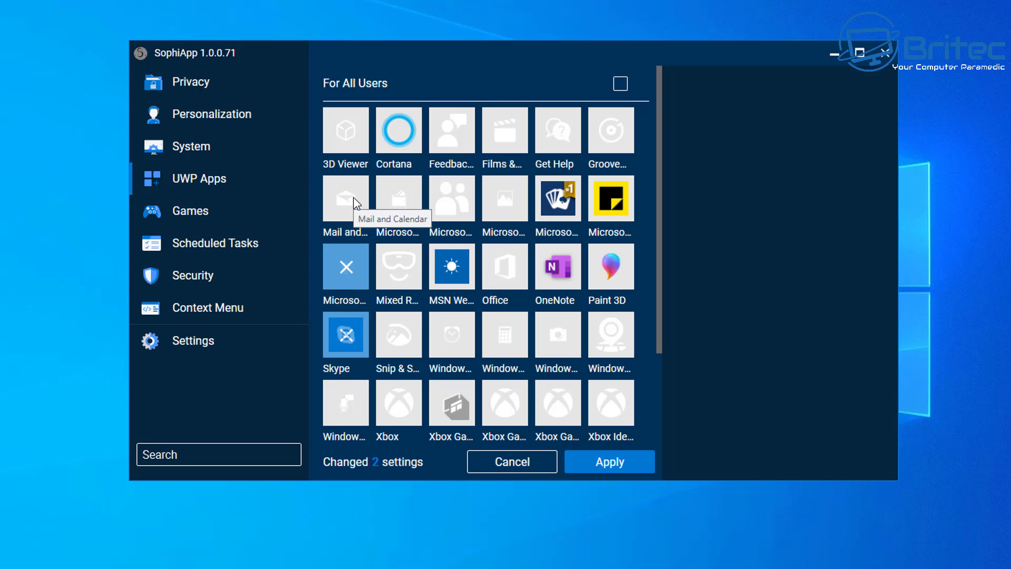
left_click(459, 140)
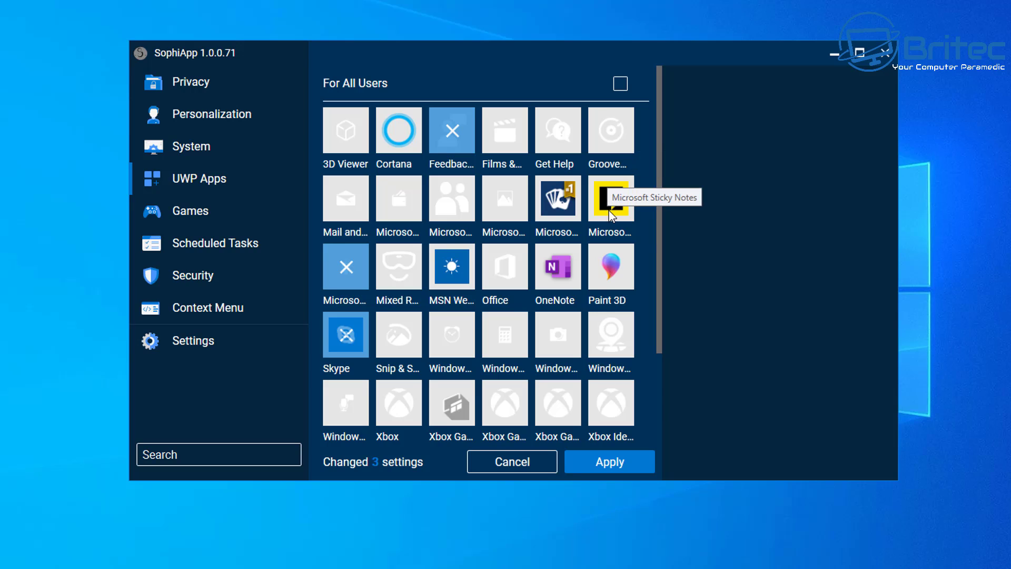
left_click(554, 276)
left_click(606, 272)
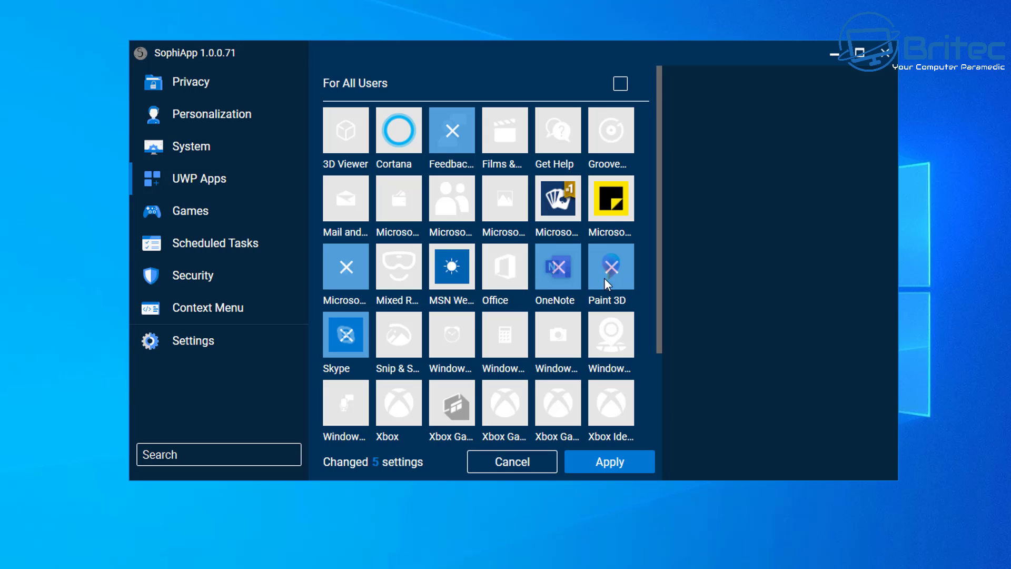
left_click(610, 347)
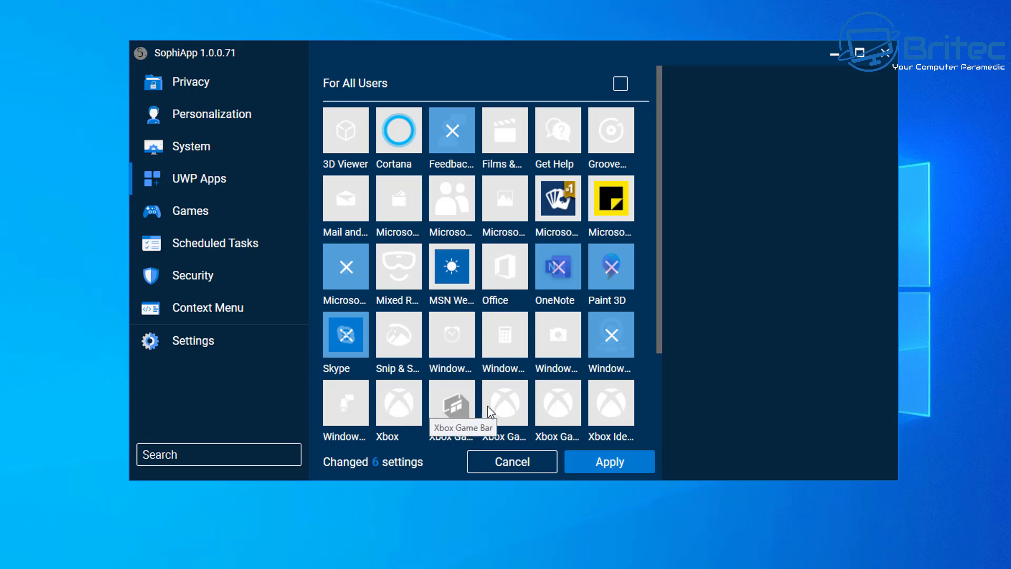
left_click(621, 466)
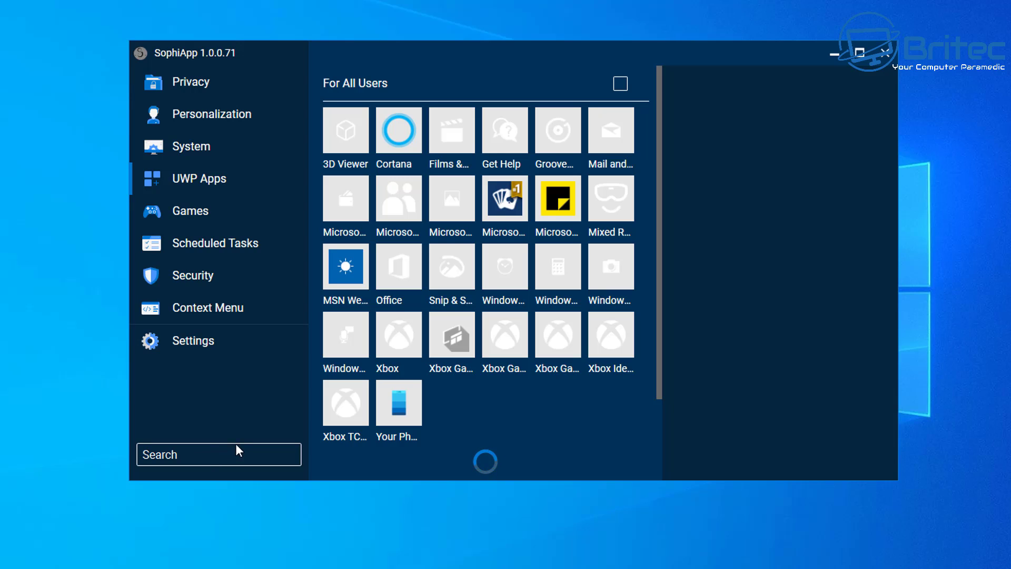
Search settings for 'clean' to list Storage Sense, Windows Cleanup and temp-folder cleanup options
left_click(182, 456)
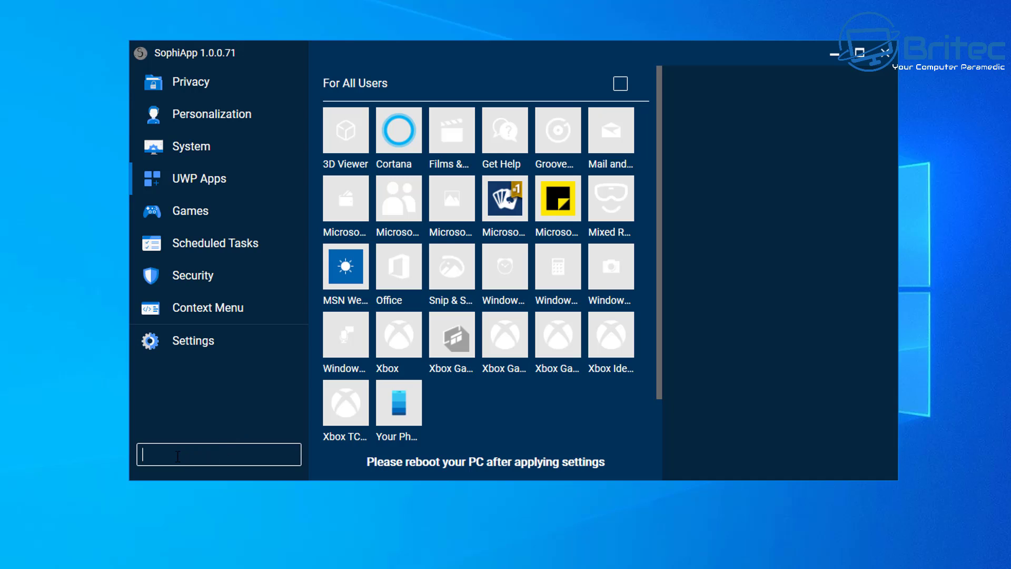
type("clean")
key("Return")
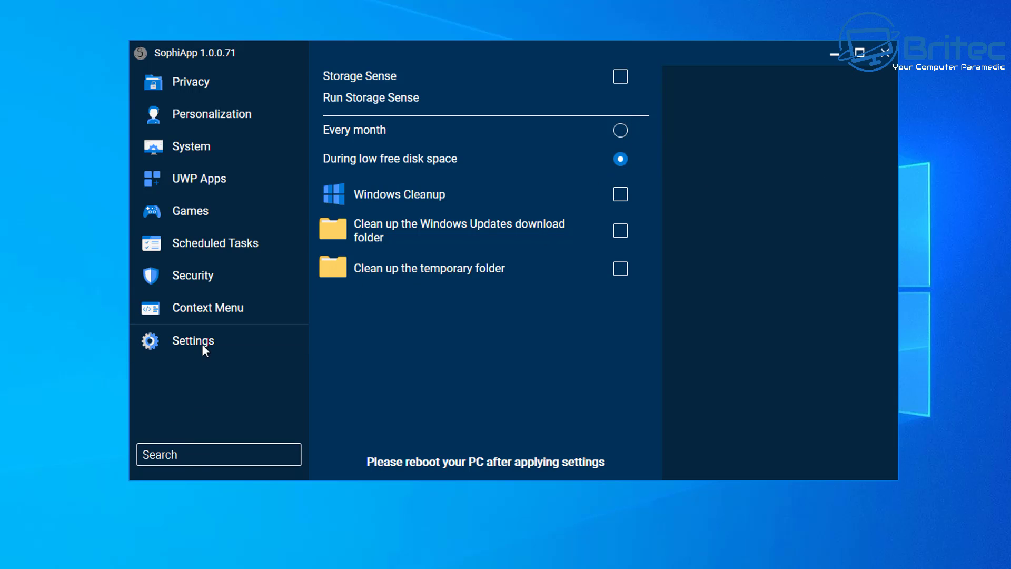
Browse the Games, Scheduled Tasks and Security pages, ending on the Context Menu page
left_click(205, 210)
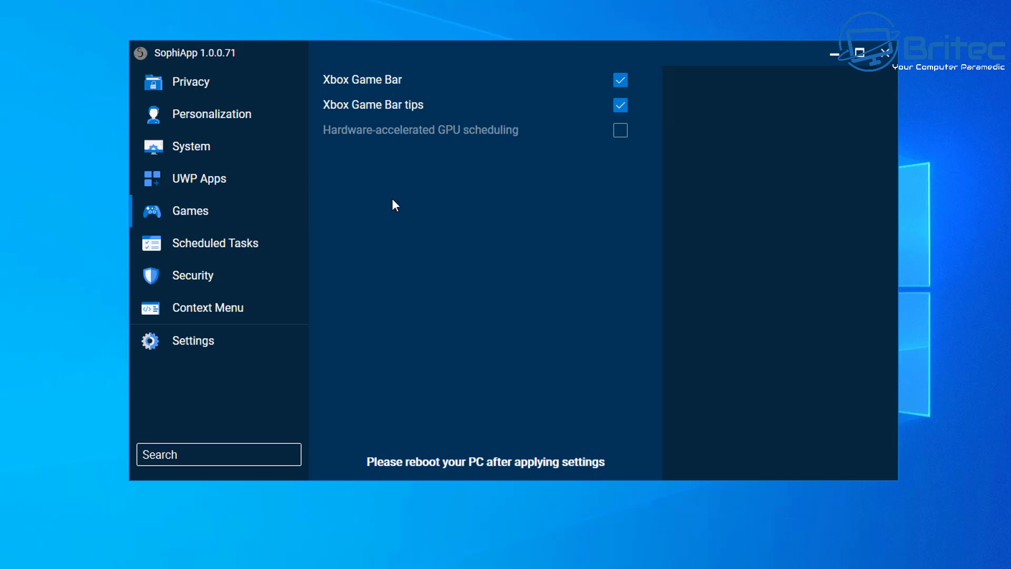
left_click(210, 243)
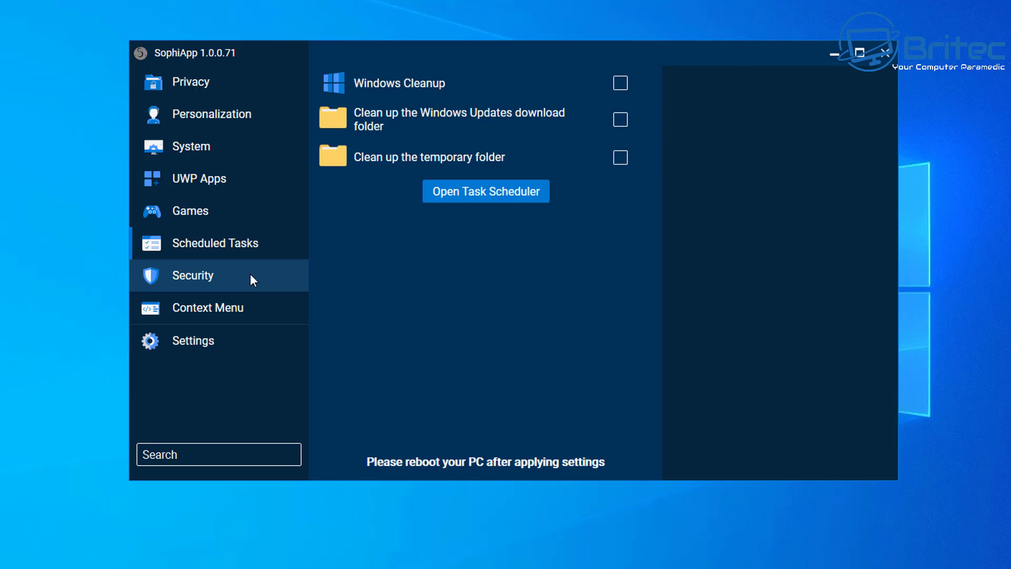
left_click(187, 278)
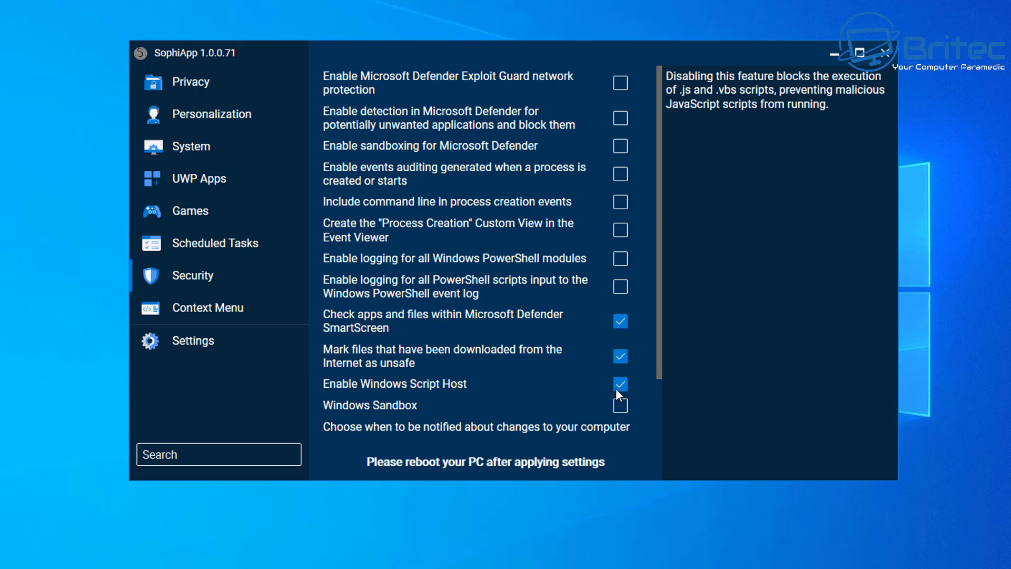
scroll(617, 406, "down", 2)
scroll(617, 405, "down", 1)
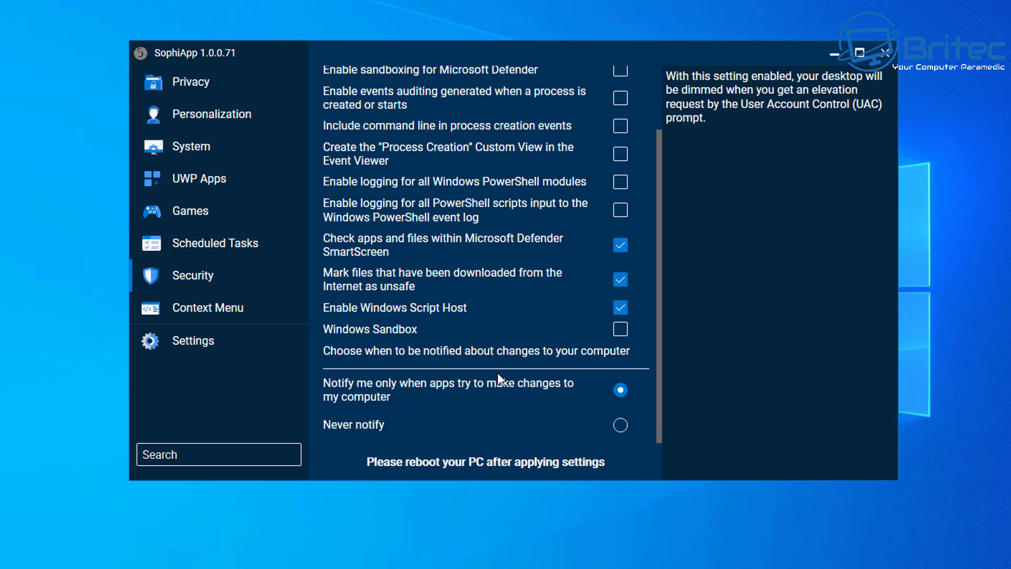
left_click(220, 305)
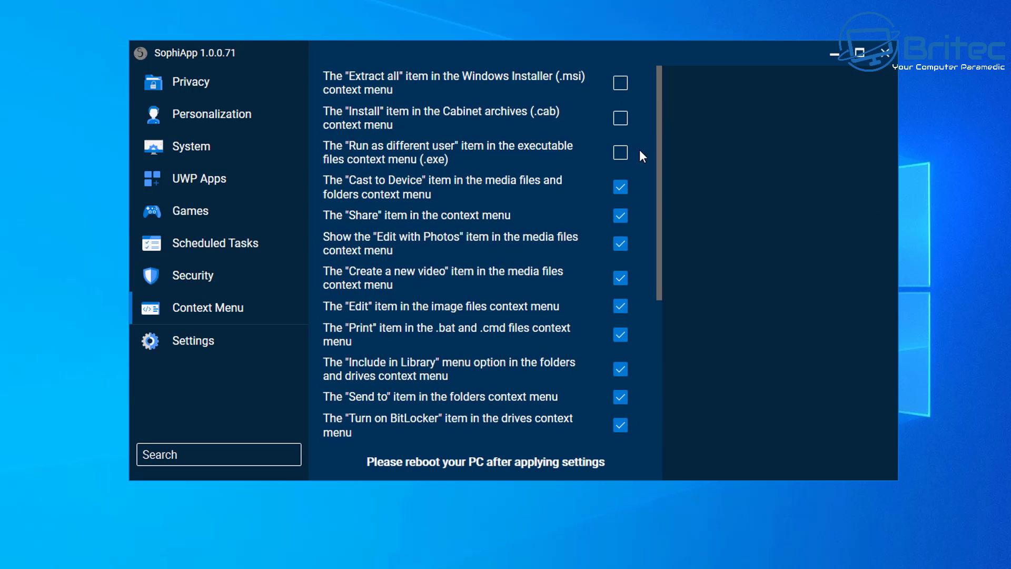
Open SophiApp's Settings page showing version 1.0.0.71, Dark theme and English language
mouse_move(631, 74)
scroll(620, 348, "down", 3)
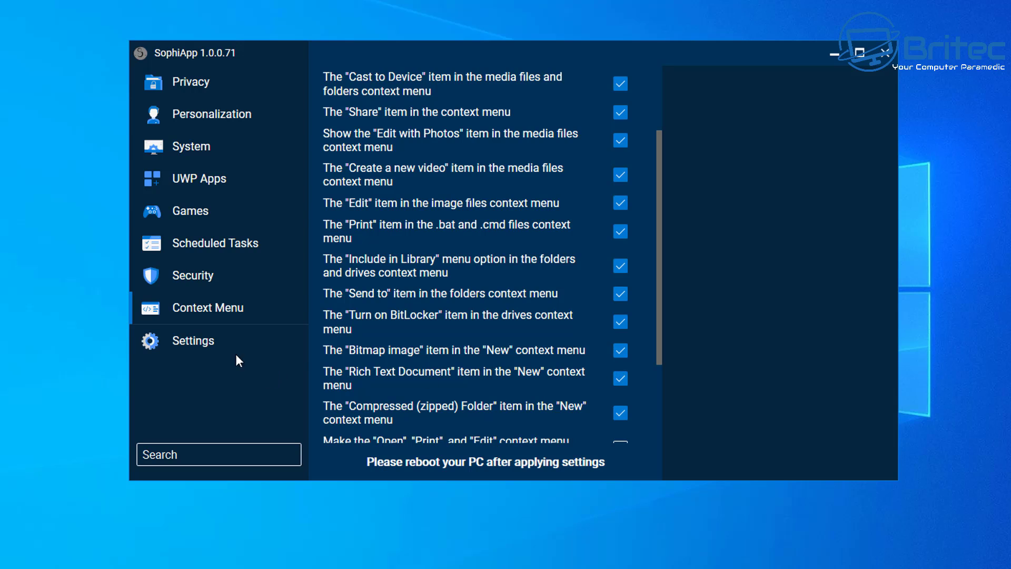
left_click(191, 348)
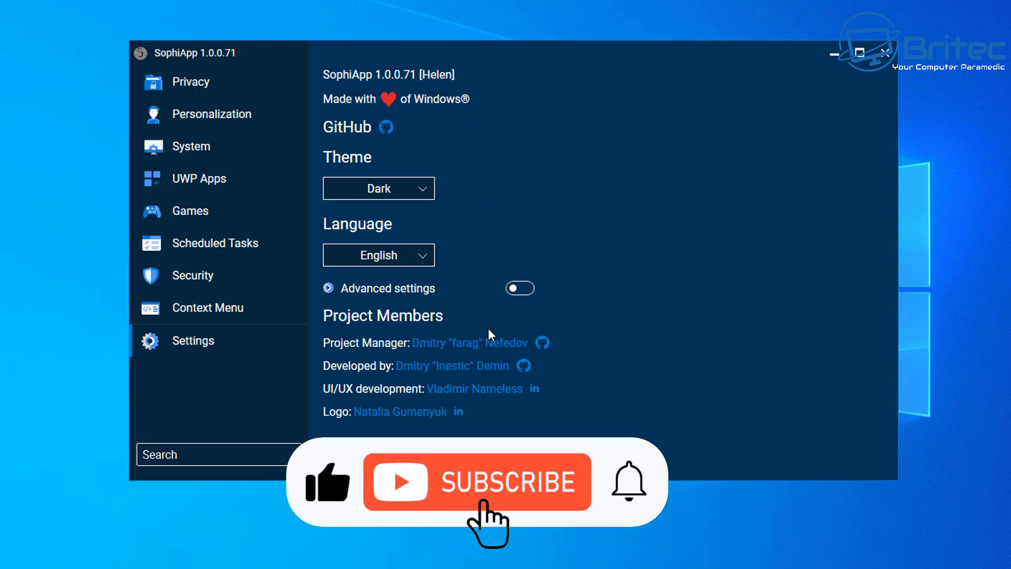
Enable Advanced settings and search 'hevc' to find the HEVC codec download option
left_click(520, 289)
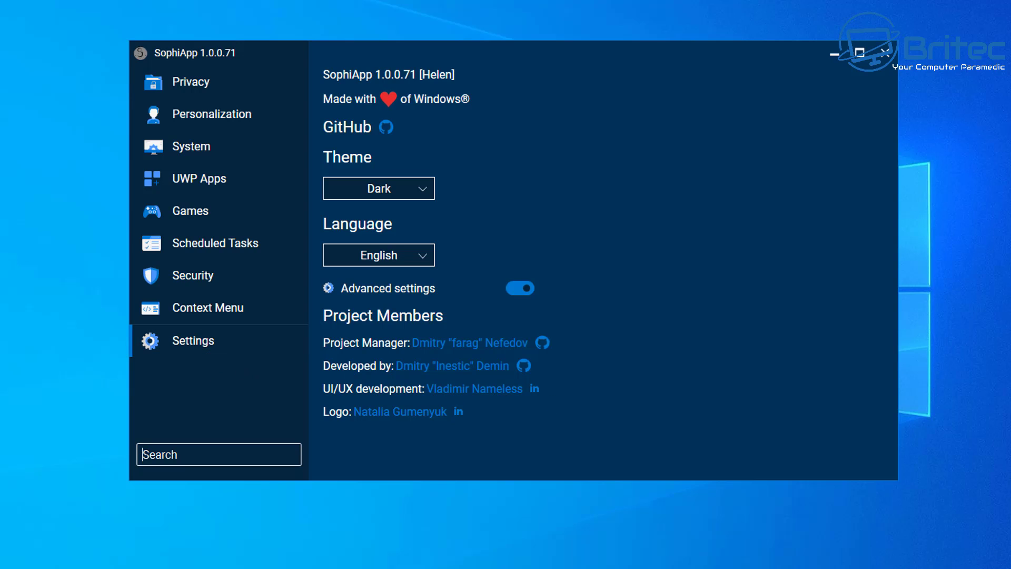
left_click(170, 457)
type("hevc")
key("Return")
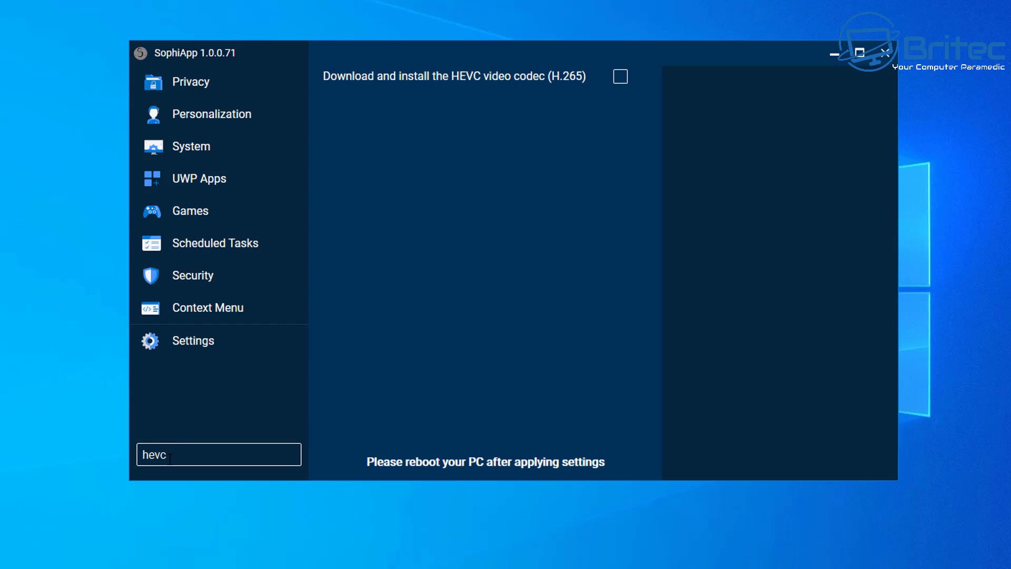
mouse_move(473, 74)
Review the Privacy options, then close the leftover elevated PowerShell window
left_click(189, 84)
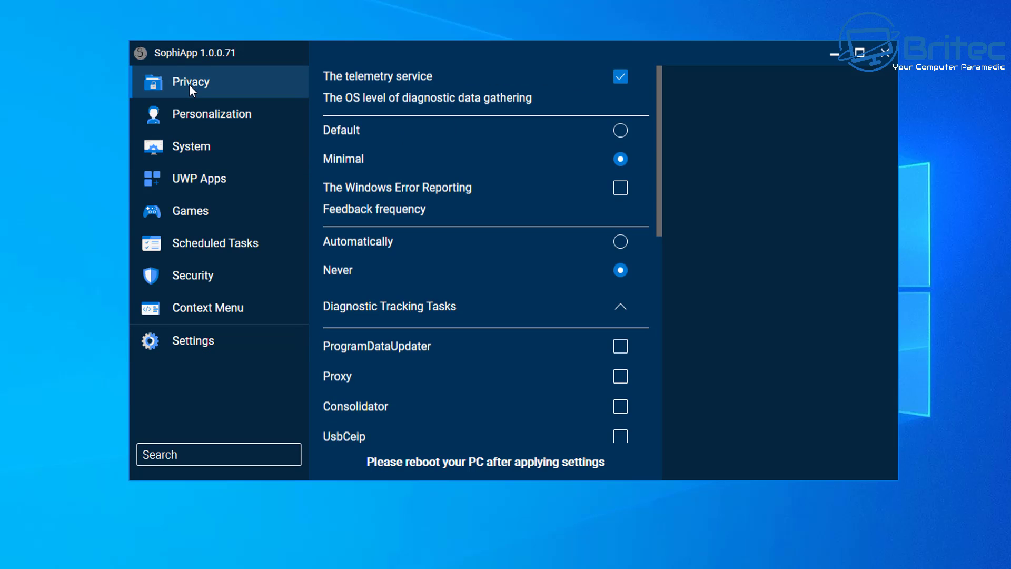
scroll(534, 332, "down", 5)
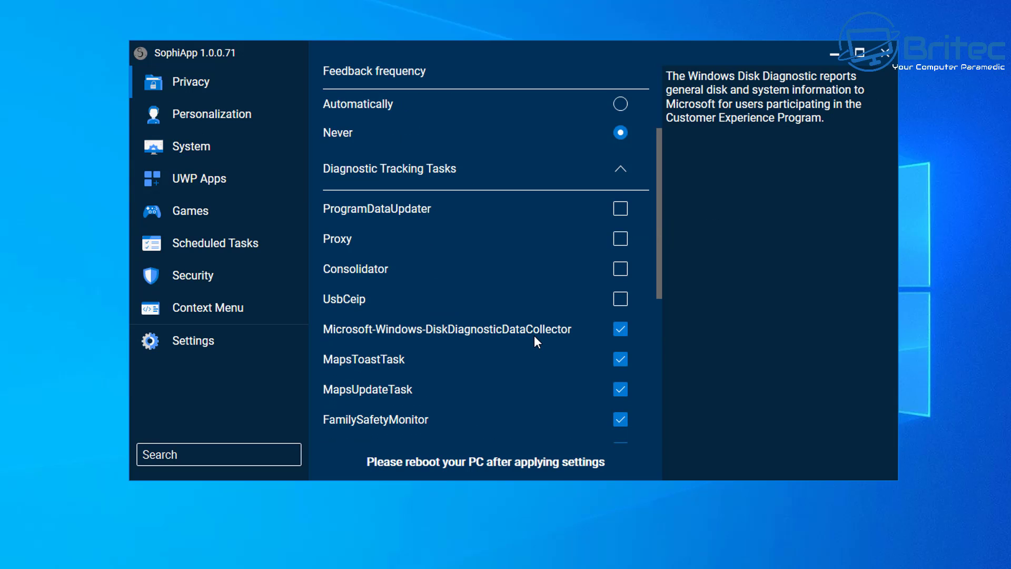
scroll(527, 342, "down", 10)
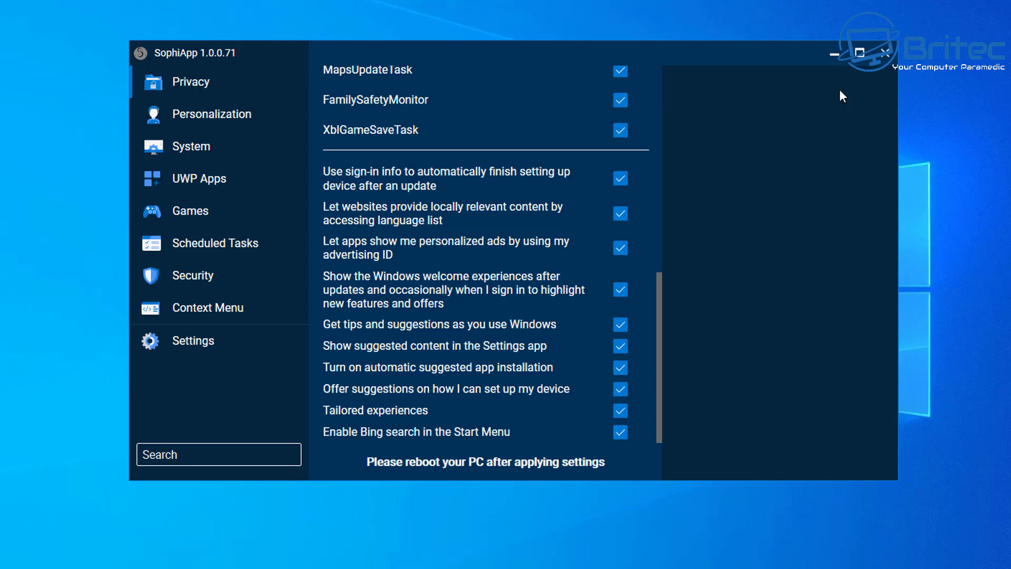
key("alt+Tab")
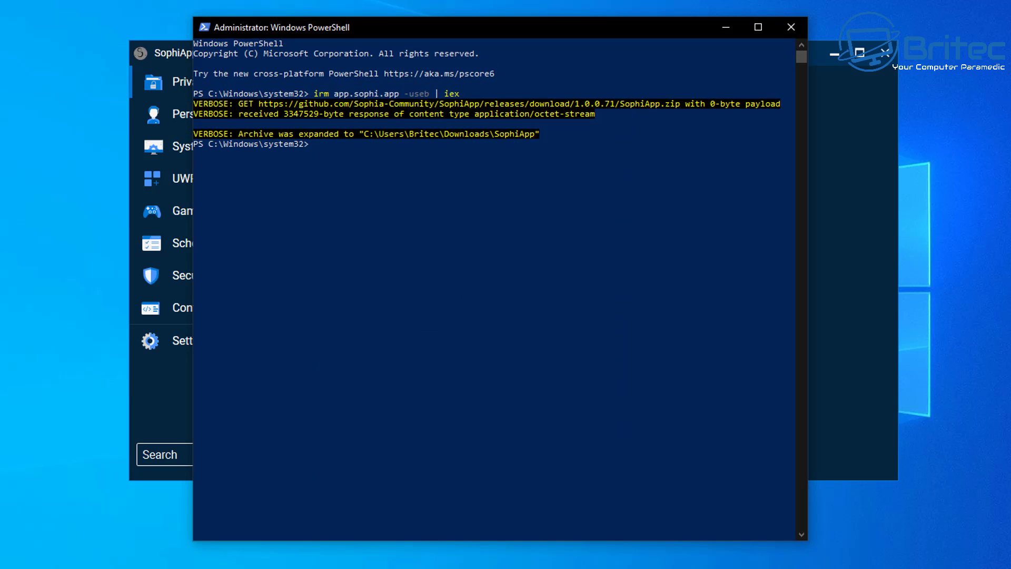
left_click(792, 27)
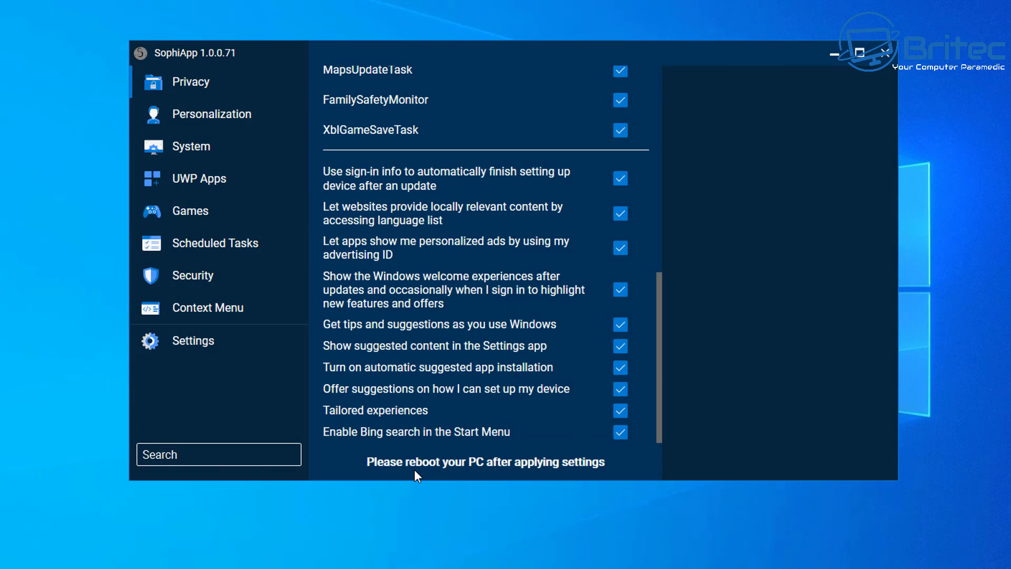
Close SophiApp and choose Restart from the Start menu's power options
left_click(884, 52)
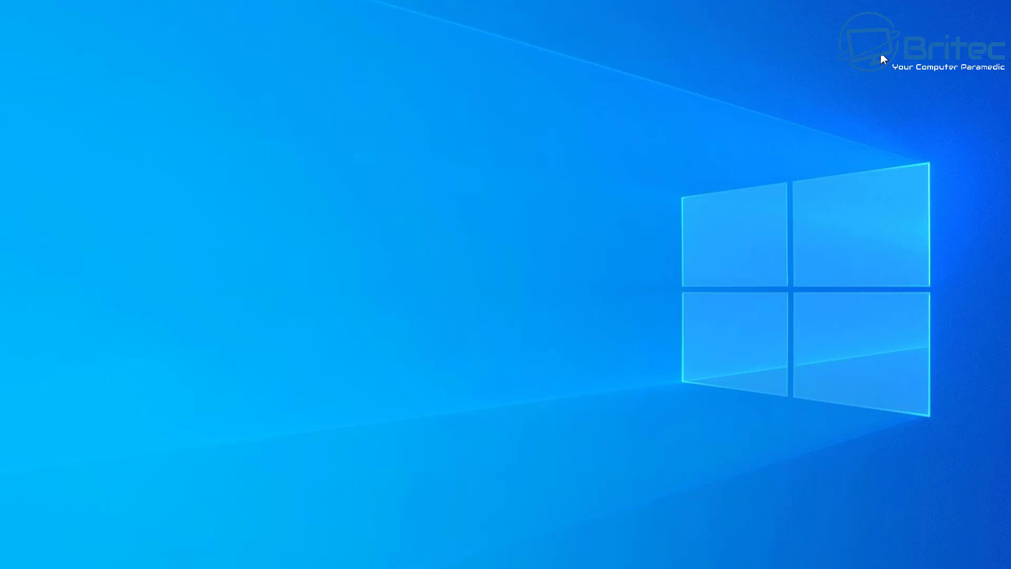
left_click(12, 558)
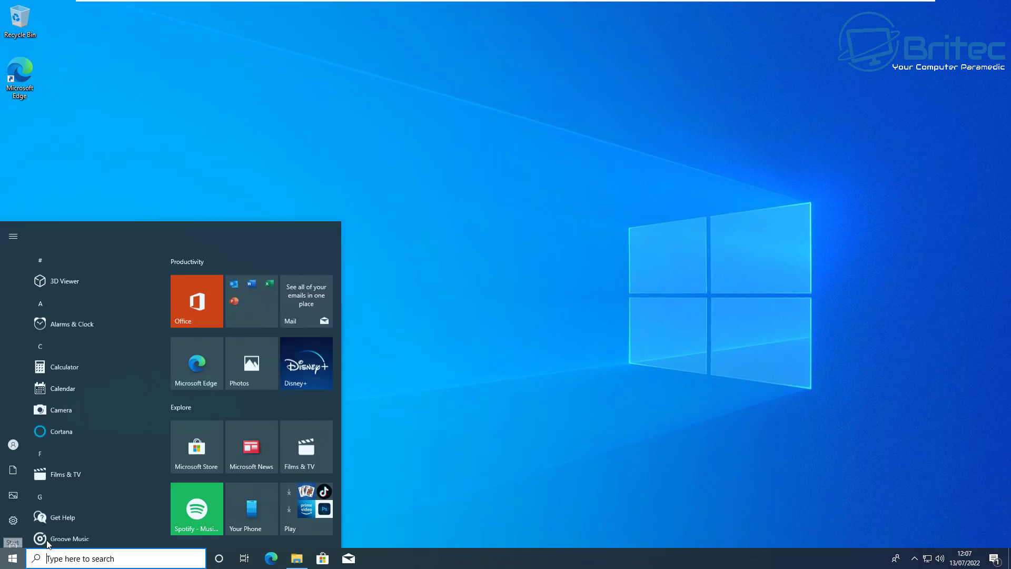
left_click(12, 537)
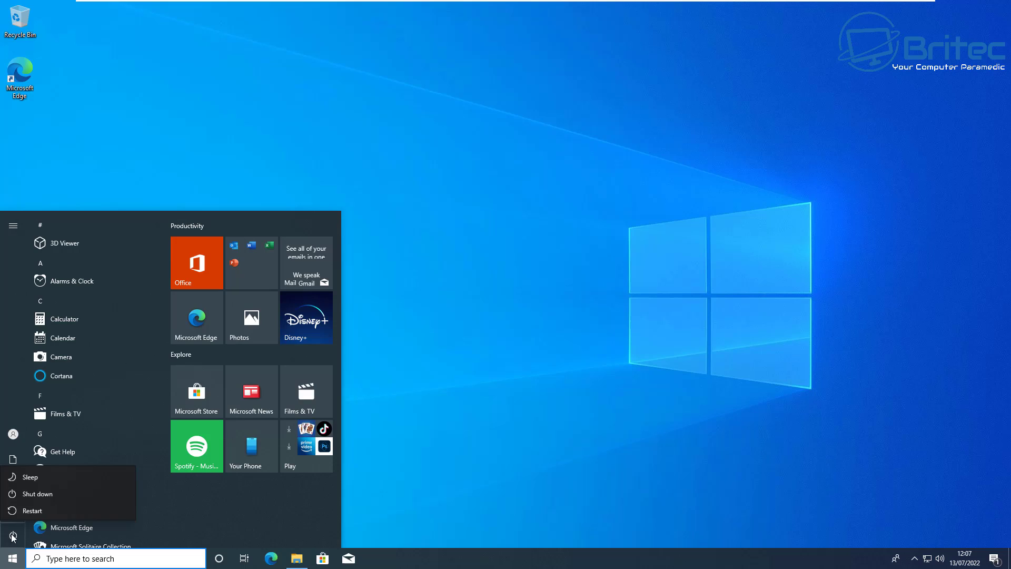
left_click(31, 509)
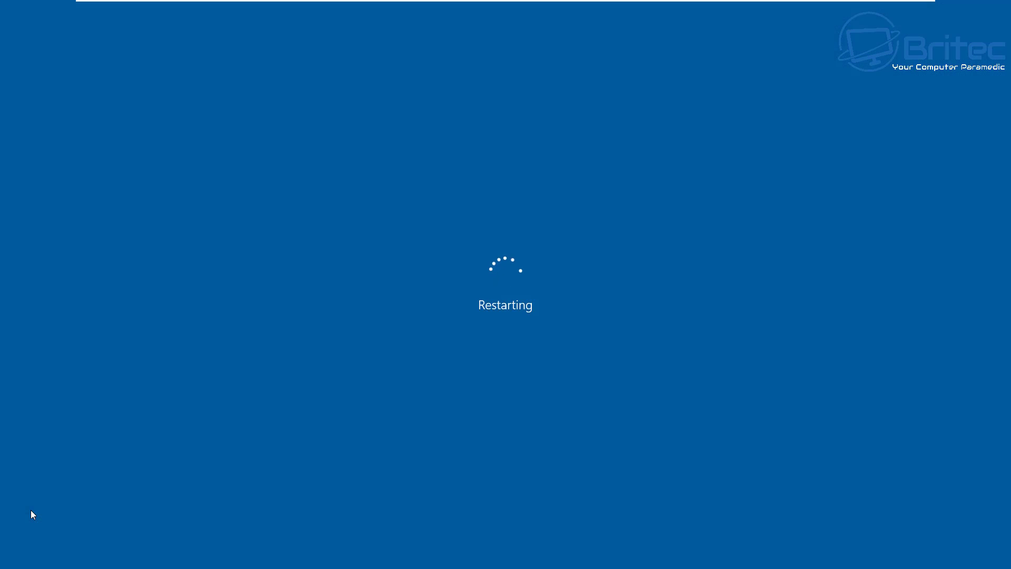